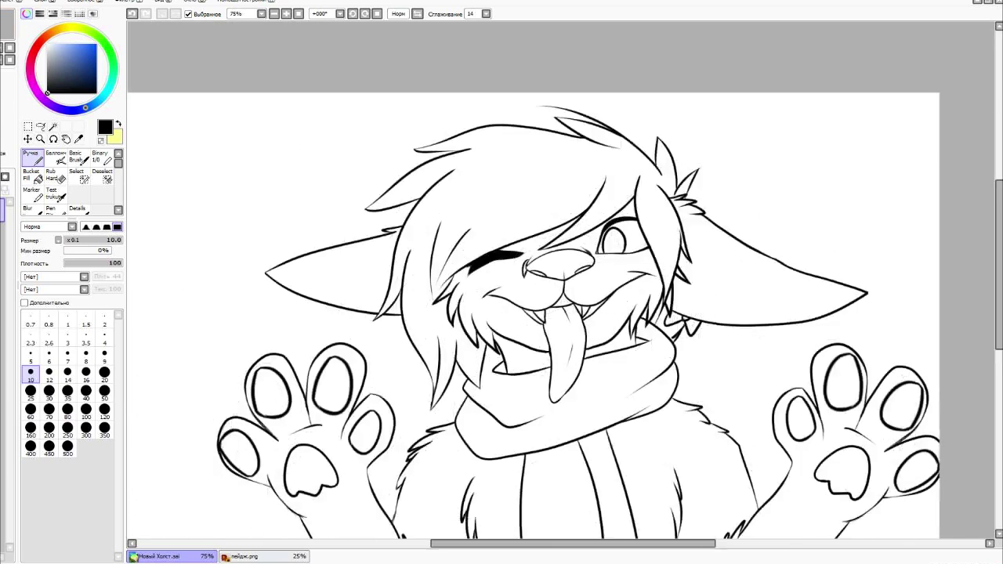
# Pick the blue fur colour from the reference image пейдж.png and return to the Новый Холст.sai canvas.
pyautogui.click(265, 557)
pyautogui.click(455, 258)
pyautogui.click(160, 556)
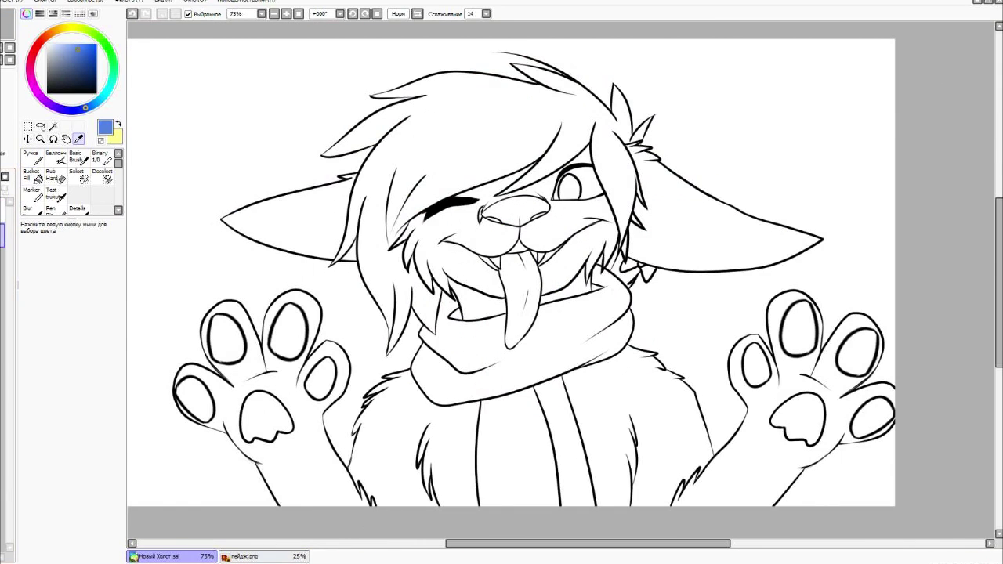
# Select the character's face, both arms with paws, and both sides of the torso with the Magic Wand.
pyautogui.click(53, 126)
pyautogui.click(251, 438)
pyautogui.click(439, 455)
pyautogui.click(627, 439)
pyautogui.click(752, 439)
pyautogui.click(564, 250)
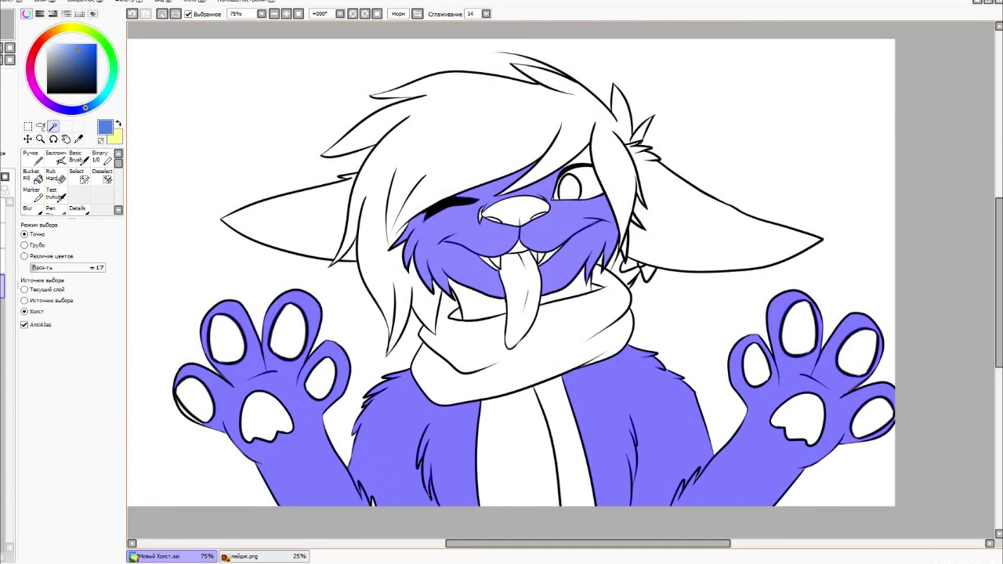
# Add both ears, the neck and the small remaining fur areas around the face to the selection.
pyautogui.click(728, 235)
pyautogui.click(439, 250)
pyautogui.click(564, 285)
pyautogui.click(474, 300)
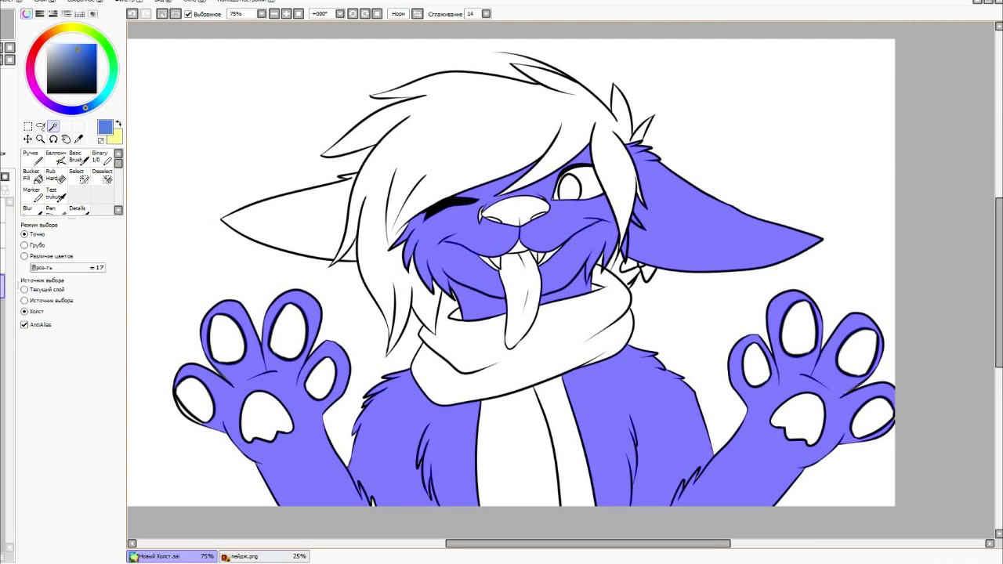
pyautogui.click(282, 223)
pyautogui.click(349, 249)
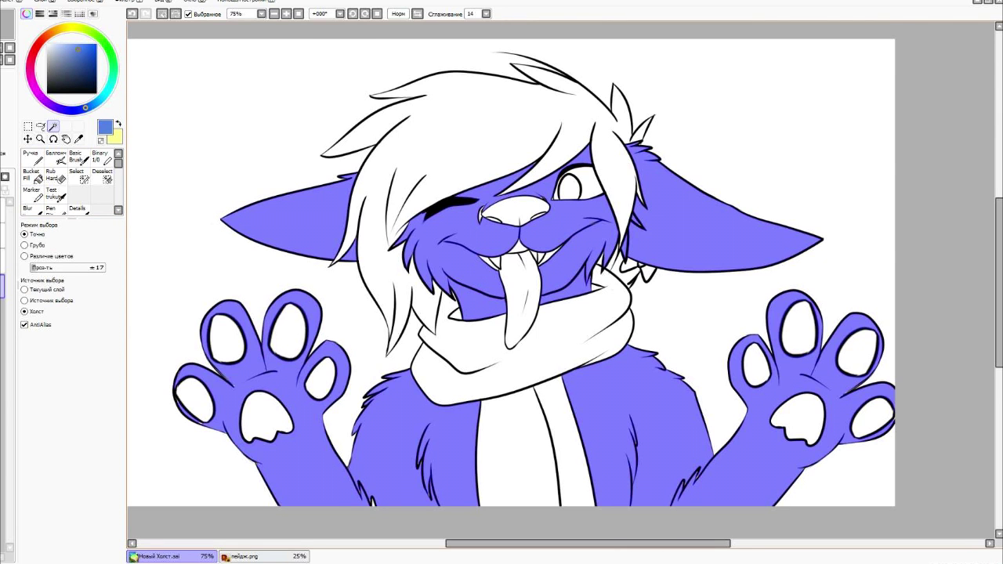
# With the Select brush at size 14, add the missed spots around the face, hair strands and right ear tufts to the selection.
pyautogui.click(77, 176)
pyautogui.hotkey('ctrl', '+')
pyautogui.hotkey('ctrl', '+')
pyautogui.hotkey('ctrl', '+')
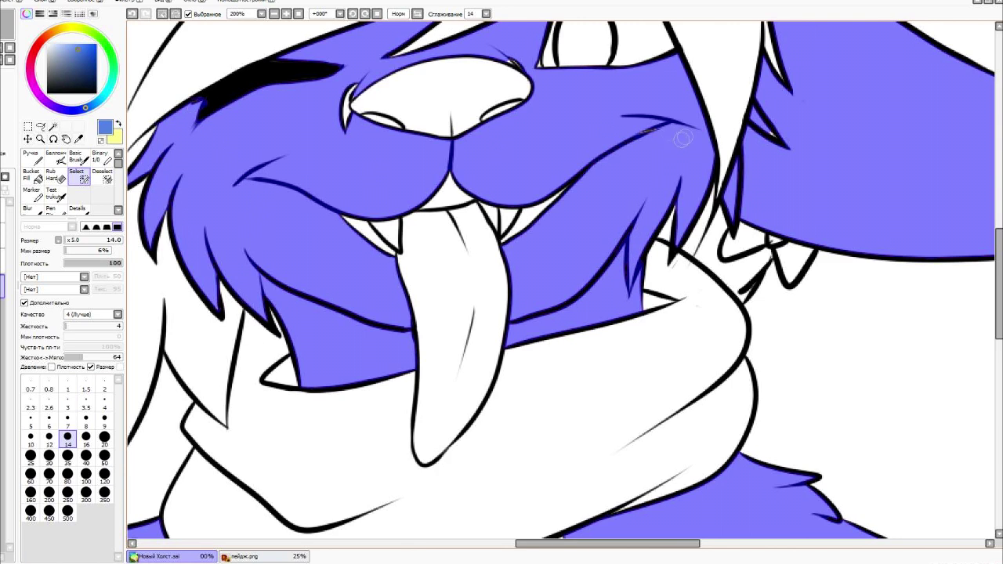
pyautogui.moveTo(510, 60); pyautogui.dragTo(451, 63)
pyautogui.hotkey('ctrl', '+')
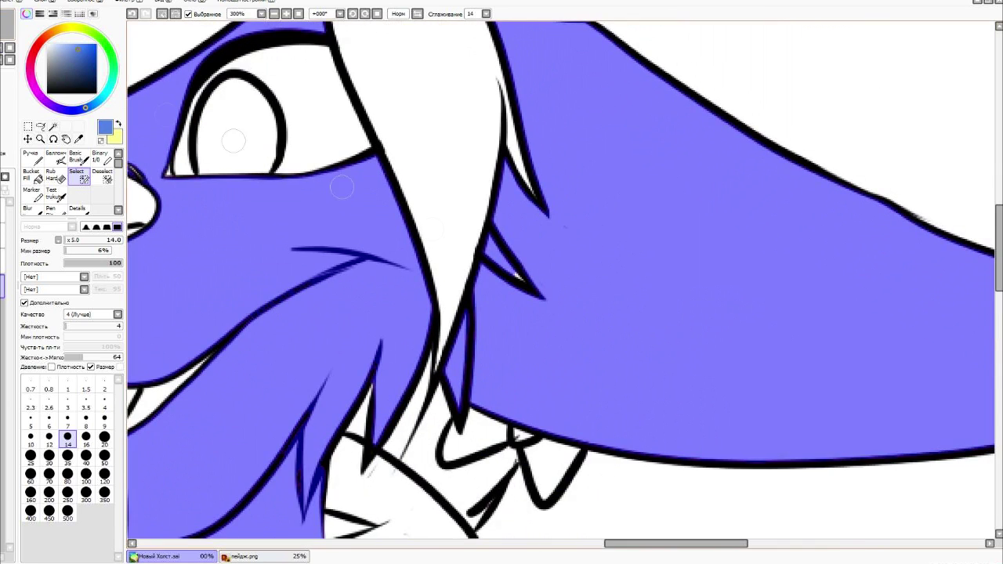
pyautogui.moveTo(133, 141); pyautogui.dragTo(161, 356)
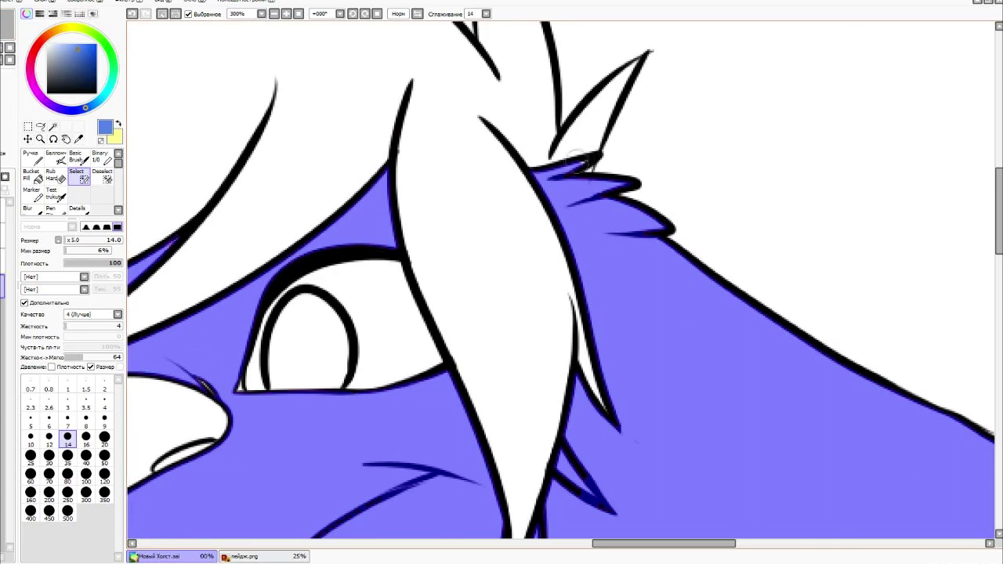
# Add the missed spots along the paws, arms and torso outlines to the fur selection.
pyautogui.scroll(-2, 158, 249)
pyautogui.scroll(1, 159, 249)
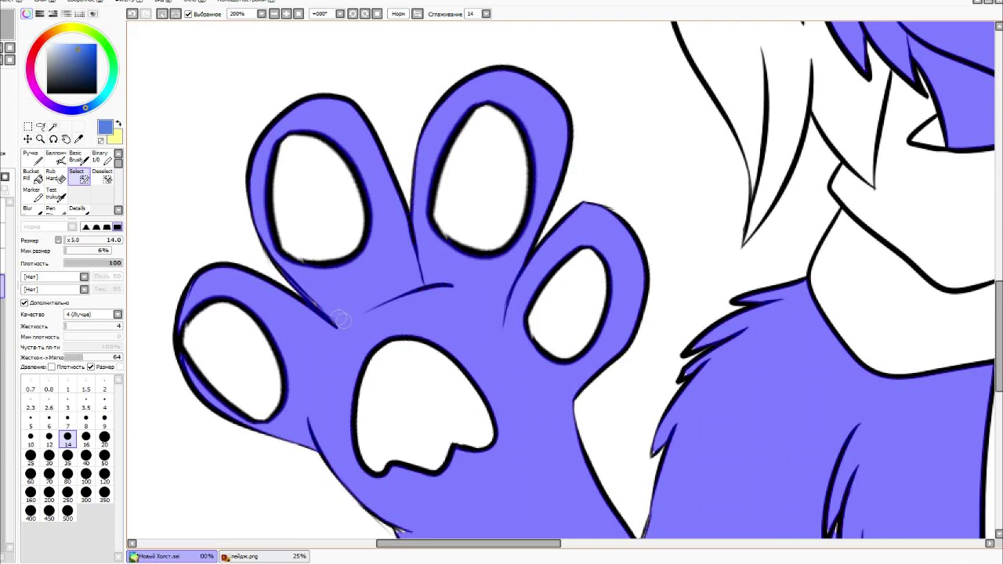
pyautogui.scroll(-3, 338, 317)
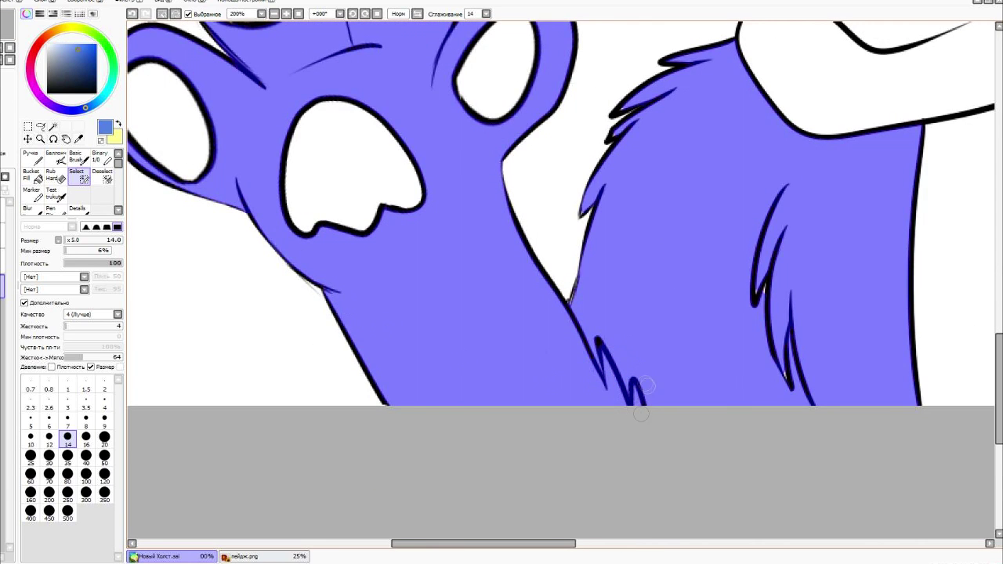
pyautogui.hscroll(3, 561, 235)
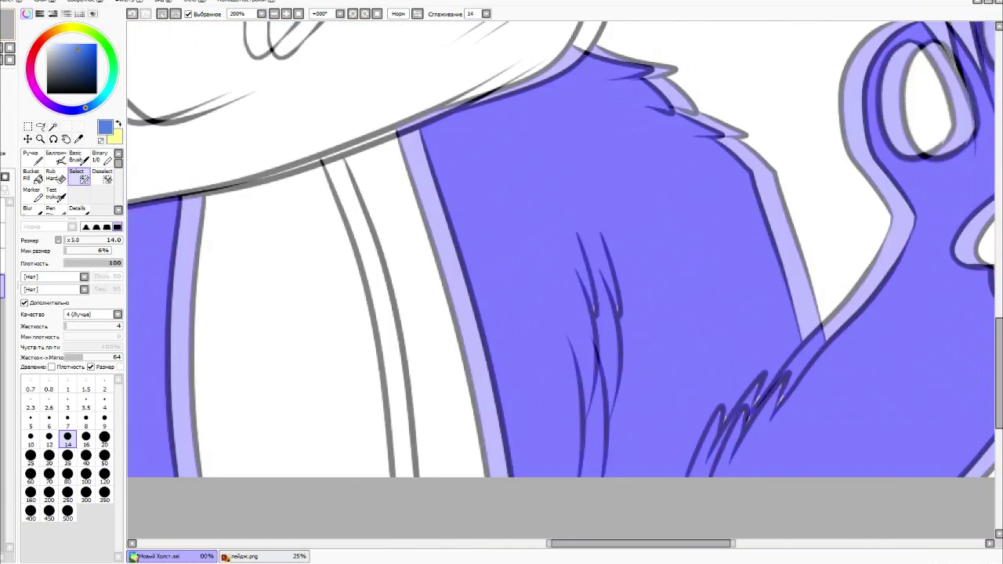
pyautogui.scroll(2, 665, 409)
pyautogui.hscroll(4, 665, 409)
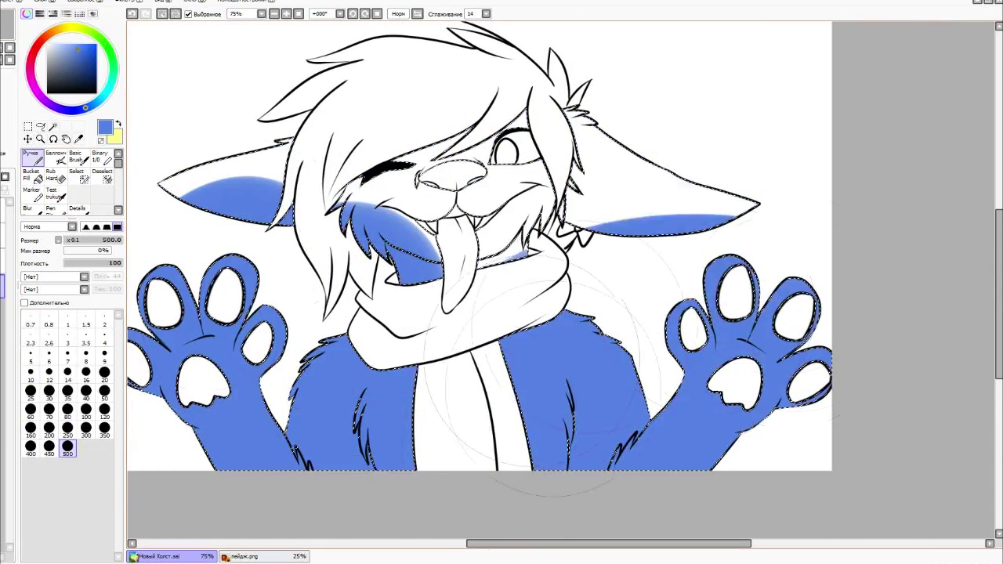
# Paint the selected fur solid blue with the pen at size 500, and add light-blue muzzle and chin patches at size 80.
pyautogui.moveTo(541, 376); pyautogui.dragTo(235, 188)
pyautogui.hscroll(-2, 267, 329)
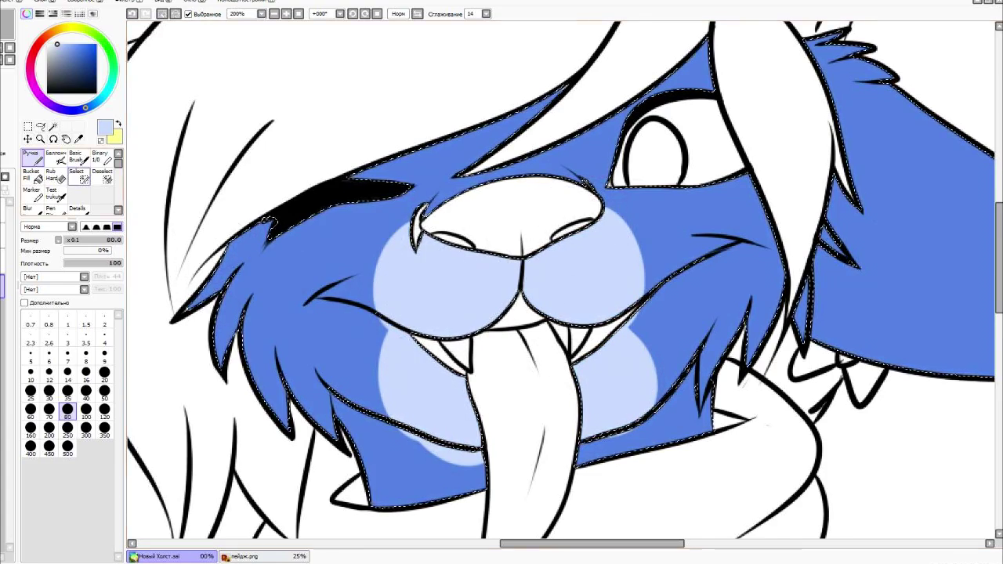
# Trim the outer edges of the light-blue chin patches with the base blue, using the pen at size 14.
pyautogui.press('[')
pyautogui.press('[')
pyautogui.press('[')
pyautogui.press('[')
pyautogui.press('[')
pyautogui.press('[')
pyautogui.press('[')
pyautogui.press('[')
pyautogui.press('[')
pyautogui.press('[')
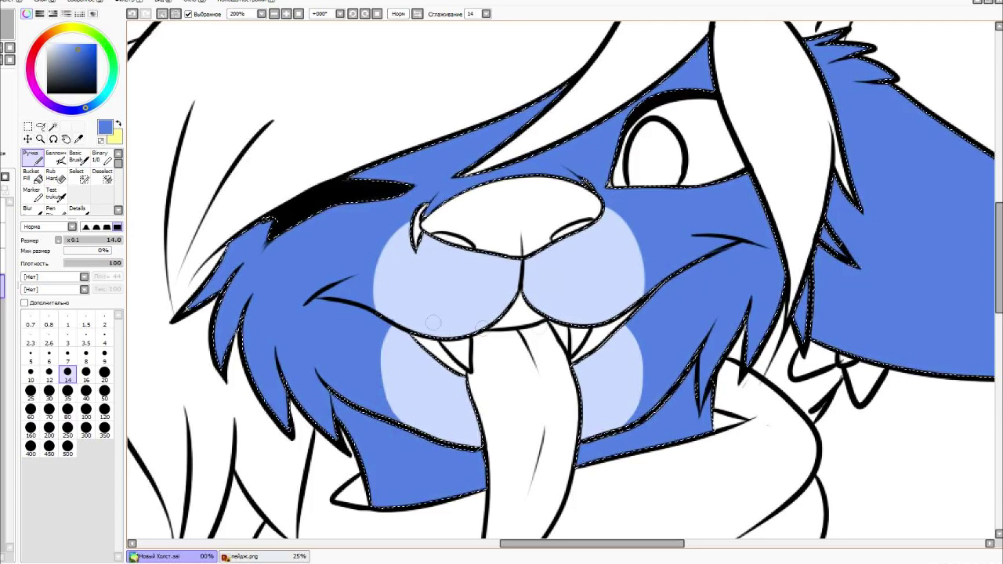
# Paint light-blue tips on both ears with the pen at size 35.
pyautogui.scroll(-4, 564, 282)
pyautogui.scroll(3, 564, 282)
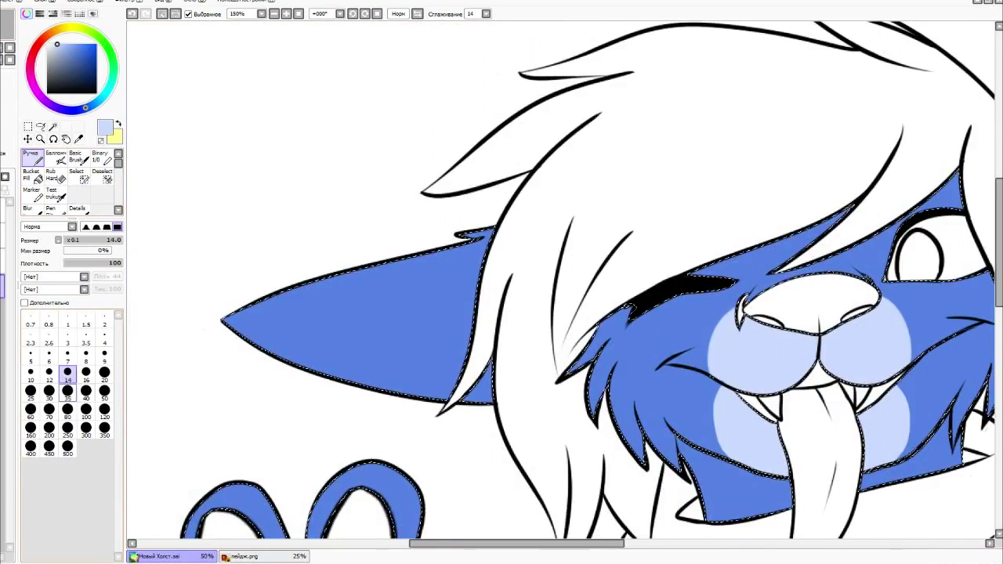
pyautogui.click(67, 391)
pyautogui.moveTo(404, 259); pyautogui.dragTo(423, 391)
pyautogui.moveTo(235, 325); pyautogui.dragTo(329, 345)
pyautogui.moveTo(329, 282); pyautogui.dragTo(365, 314)
pyautogui.moveTo(368, 251); pyautogui.dragTo(396, 376)
pyautogui.moveTo(924, 439); pyautogui.dragTo(388, 399)
pyautogui.moveTo(666, 243)
pyautogui.mouseDown()
pyautogui.moveTo(611, 383)
pyautogui.moveTo(713, 292)
pyautogui.moveTo(819, 350)
pyautogui.mouseUp()
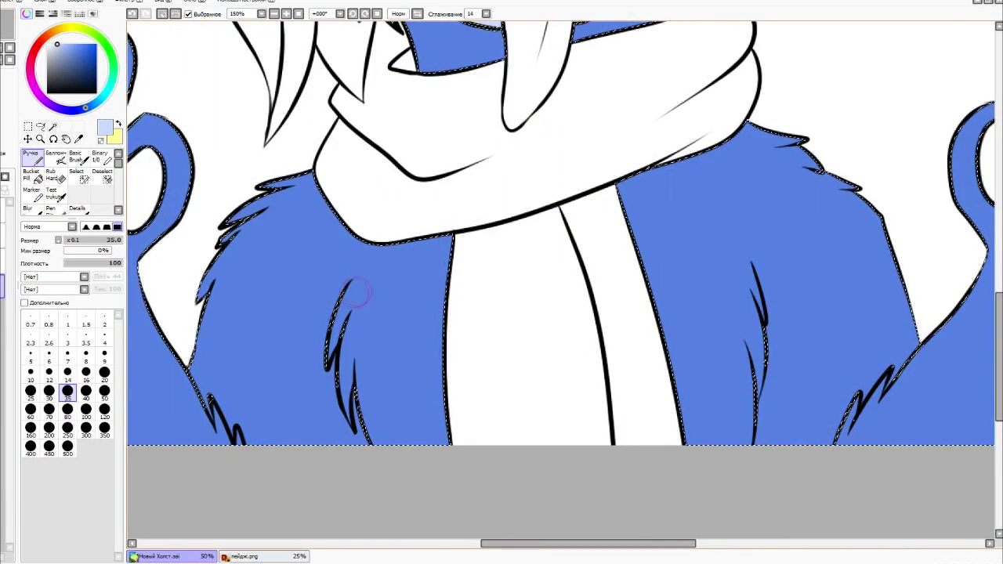
# Paint curved light-blue patches on both sides of the chest, extending from the jacket opening to the inner fur lines.
pyautogui.moveTo(446, 254)
pyautogui.mouseDown()
pyautogui.moveTo(344, 296)
pyautogui.moveTo(359, 330)
pyautogui.moveTo(344, 362)
pyautogui.mouseUp()
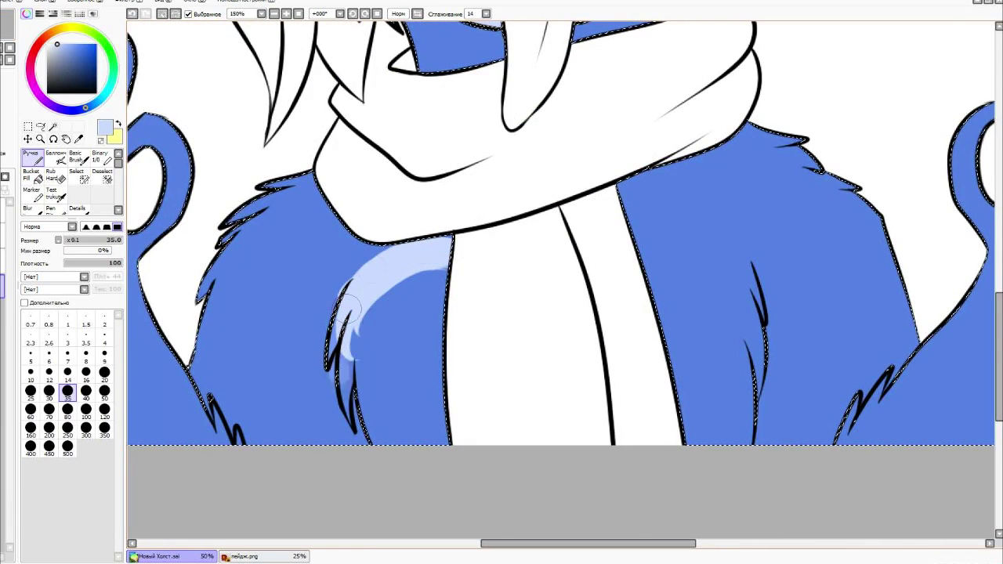
pyautogui.moveTo(673, 213); pyautogui.dragTo(735, 335)
pyautogui.moveTo(635, 219)
pyautogui.mouseDown()
pyautogui.moveTo(707, 279)
pyautogui.moveTo(733, 439)
pyautogui.mouseUp()
pyautogui.moveTo(610, 209); pyautogui.dragTo(771, 438)
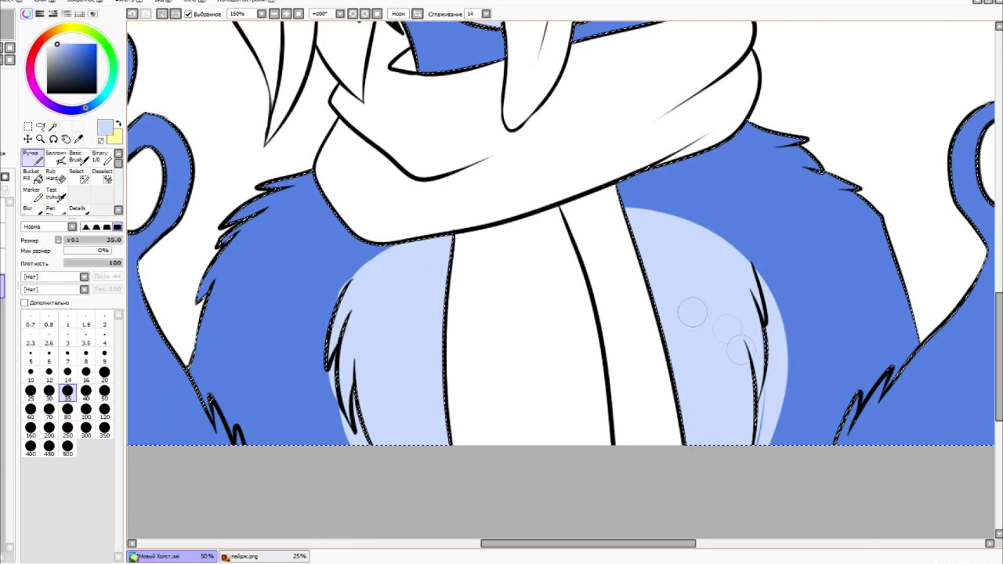
# Trim the outer edges of both chest patches to the fur lines with the base blue at pen size 14.
pyautogui.keyDown('alt'); pyautogui.click(280, 284); pyautogui.keyUp('alt')
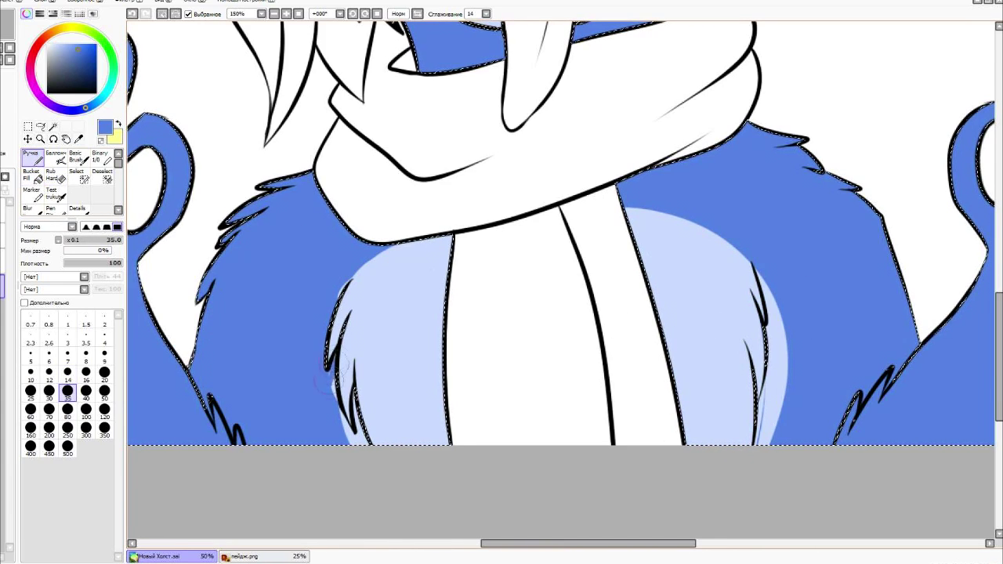
pyautogui.click(68, 372)
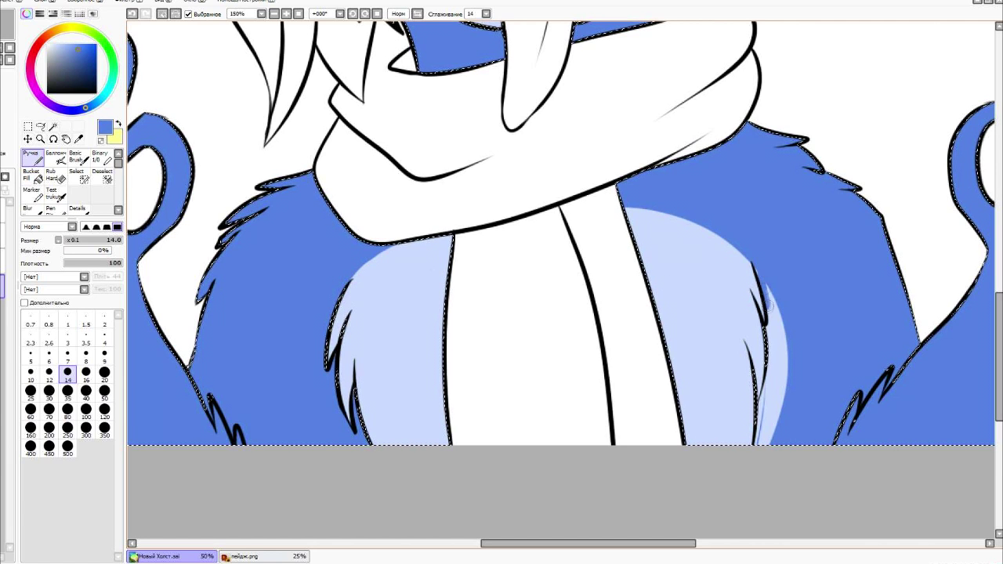
pyautogui.moveTo(771, 325); pyautogui.dragTo(754, 423)
# Paint jagged base-blue fur strokes across the edge of the right ear's light tip, setting the pen size to 30.
pyautogui.press('-')
pyautogui.press('-')
pyautogui.press('-')
pyautogui.press('+')
pyautogui.press('+')
pyautogui.press('+')
pyautogui.press('+')
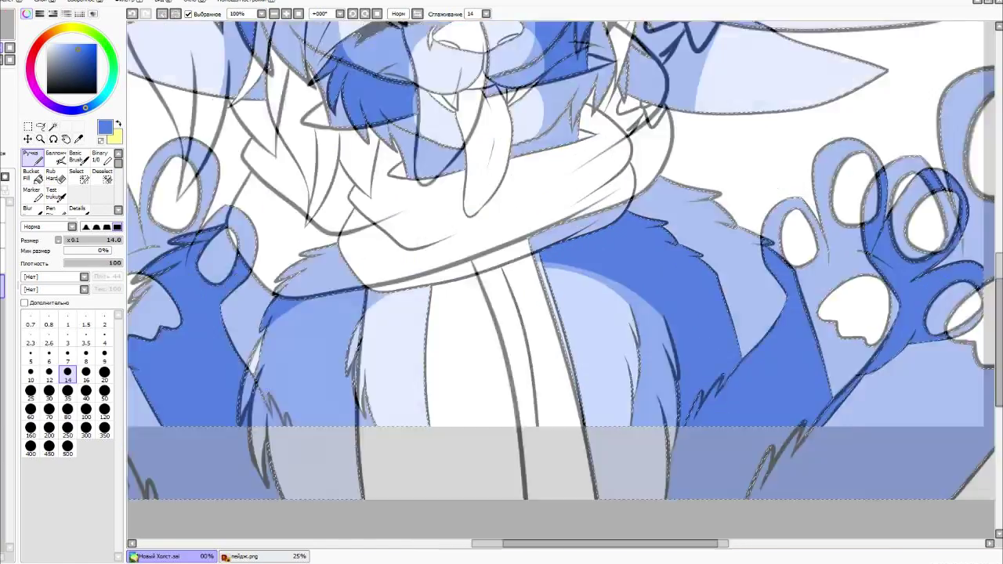
pyautogui.press('End')
pyautogui.press('End')
pyautogui.press('End')
pyautogui.press('End')
pyautogui.press('End')
pyautogui.press('End')
pyautogui.hscroll(5, 548, 282)
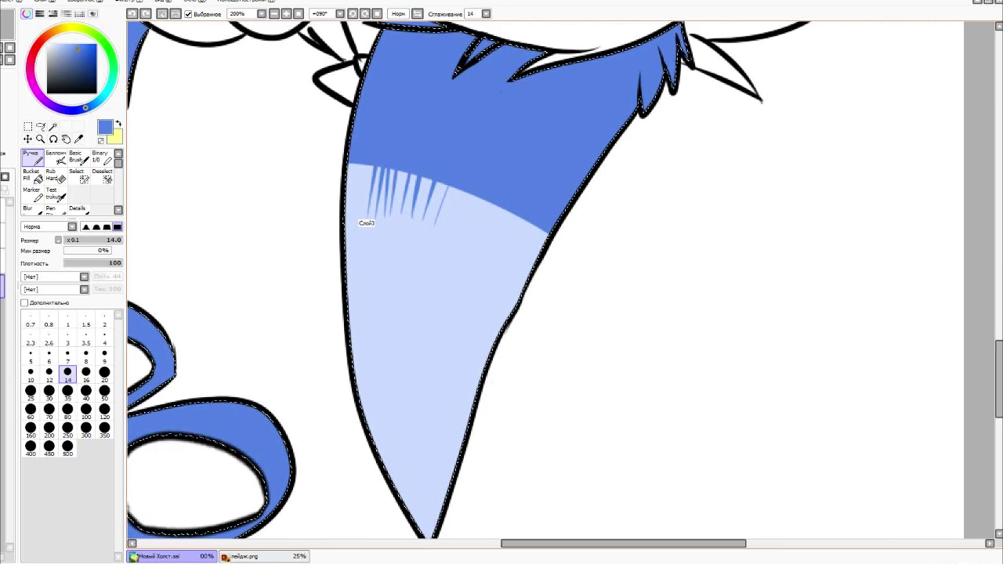
pyautogui.click(49, 390)
pyautogui.moveTo(387, 166); pyautogui.dragTo(375, 223)
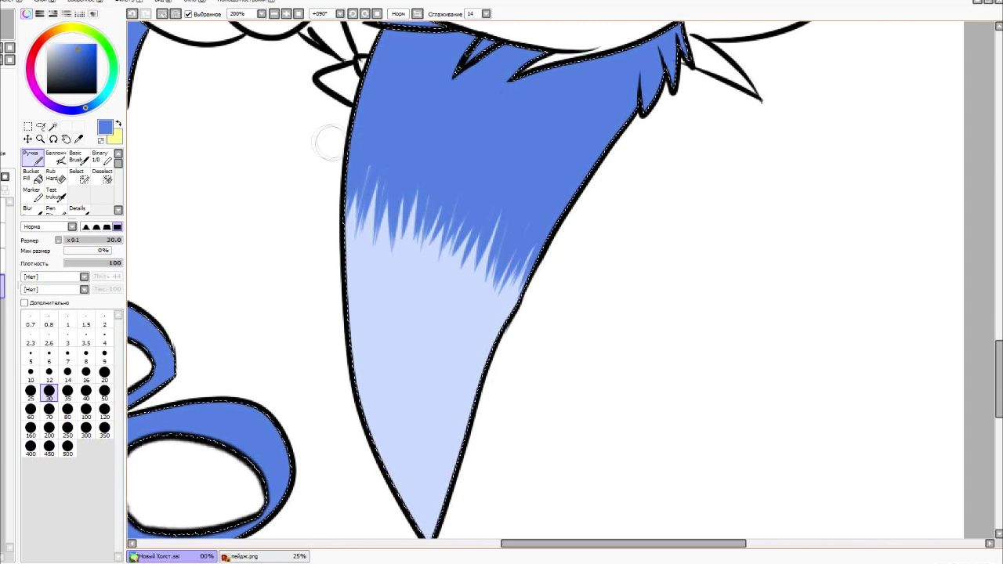
# Paint jagged base-blue fur strokes across the edge of the left ear's light tip at pen size 30.
pyautogui.hotkey('ctrl', '-')
pyautogui.press('Delete')
pyautogui.press('Delete')
pyautogui.press('Delete')
pyautogui.press('Delete')
pyautogui.press('Delete')
pyautogui.press('Delete')
pyautogui.press('Delete')
pyautogui.press('Delete')
pyautogui.press('Delete')
pyautogui.press('Delete')
pyautogui.press('Delete')
pyautogui.press('Delete')
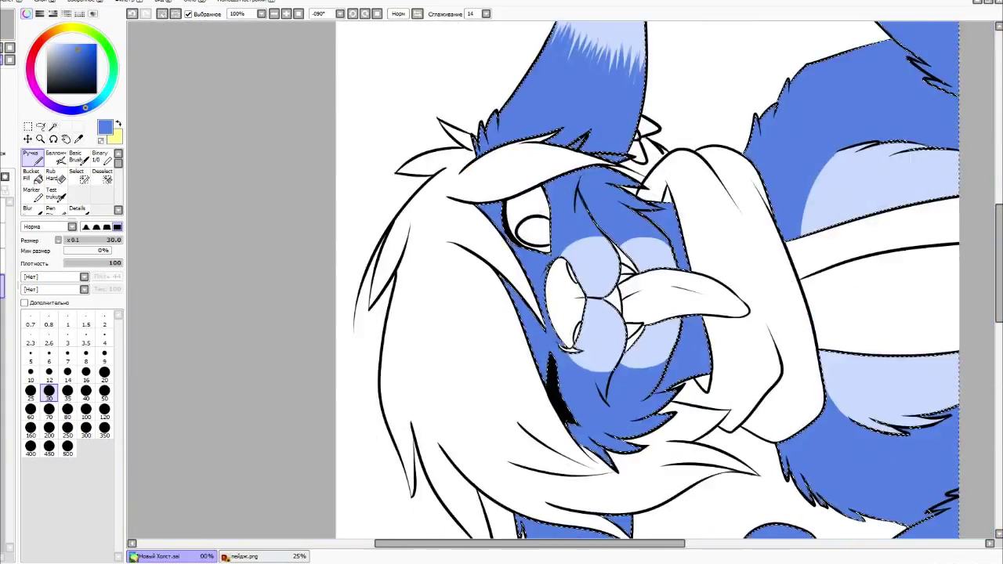
pyautogui.scroll(4, 283, 118)
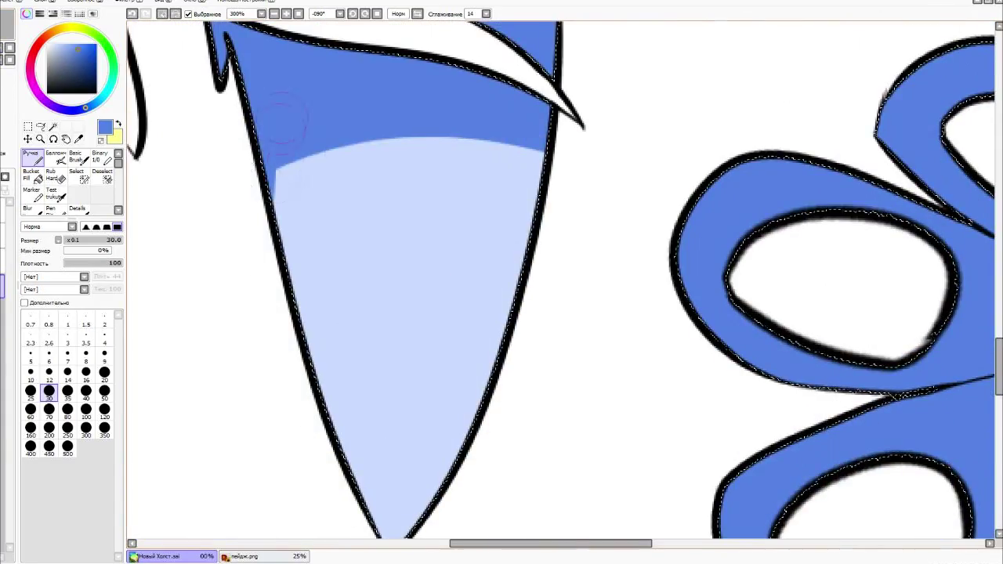
pyautogui.moveTo(297, 149); pyautogui.dragTo(309, 208)
pyautogui.moveTo(408, 145); pyautogui.dragTo(419, 196)
pyautogui.moveTo(517, 149); pyautogui.dragTo(523, 188)
pyautogui.moveTo(474, 141)
pyautogui.mouseDown()
pyautogui.moveTo(475, 200)
pyautogui.moveTo(448, 185)
pyautogui.mouseUp()
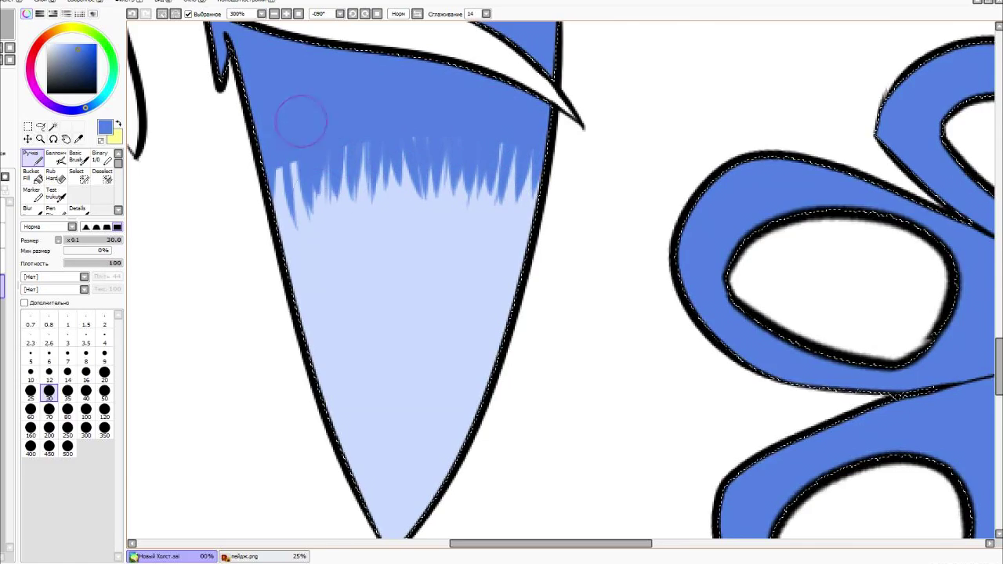
pyautogui.moveTo(291, 165); pyautogui.dragTo(276, 274)
# Break up the upper edges of both light chest patches with short base-blue fur strokes.
pyautogui.press('Home')
pyautogui.scroll(-4, 560, 282)
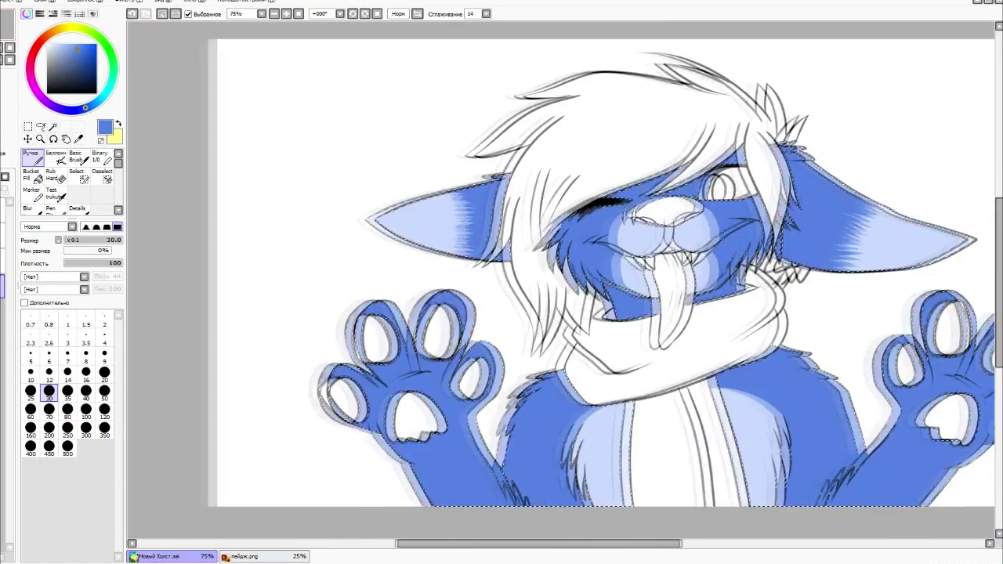
pyautogui.scroll(4, 470, 235)
pyautogui.moveTo(470, 210); pyautogui.dragTo(453, 259)
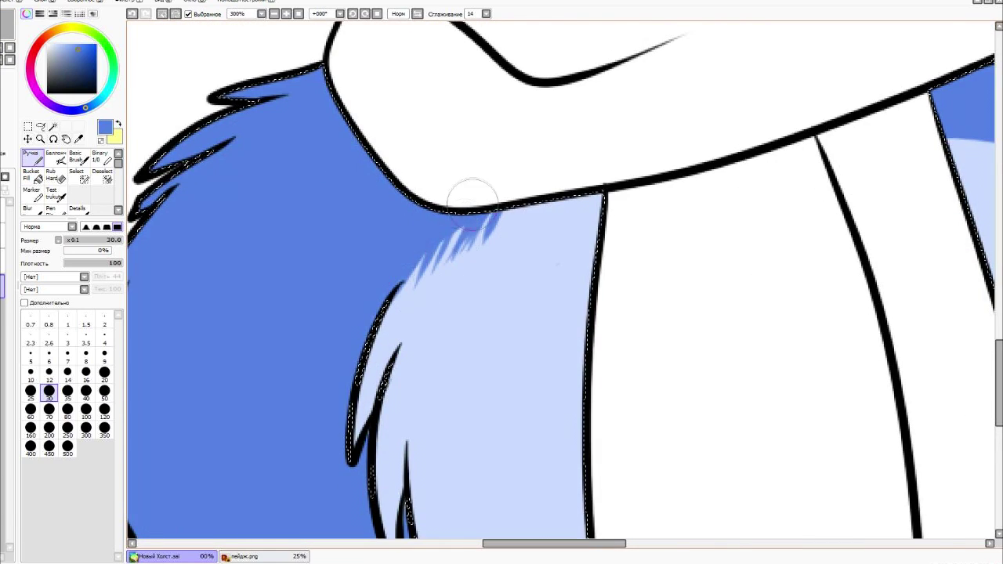
pyautogui.moveTo(965, 172); pyautogui.dragTo(495, 133)
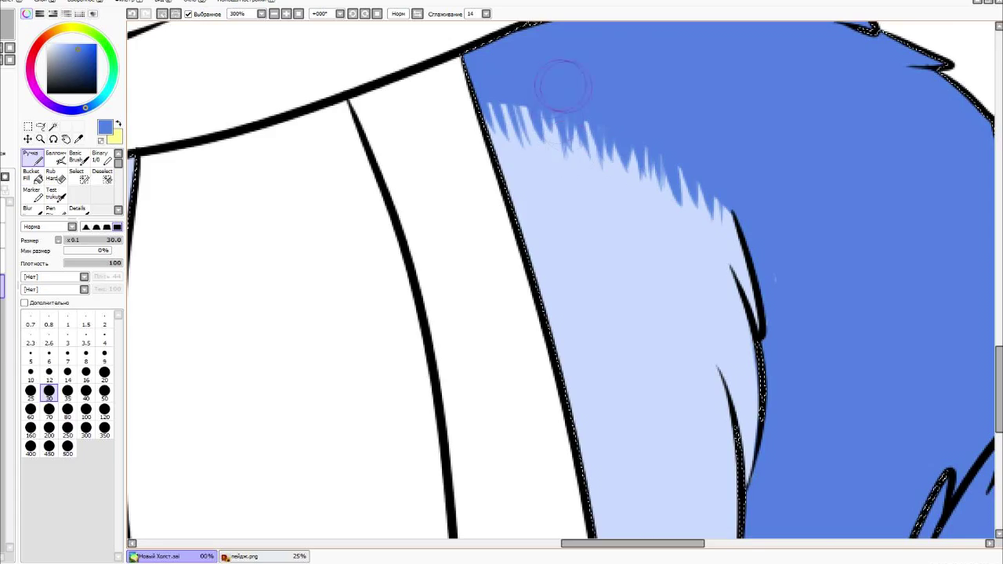
pyautogui.scroll(-5, 560, 282)
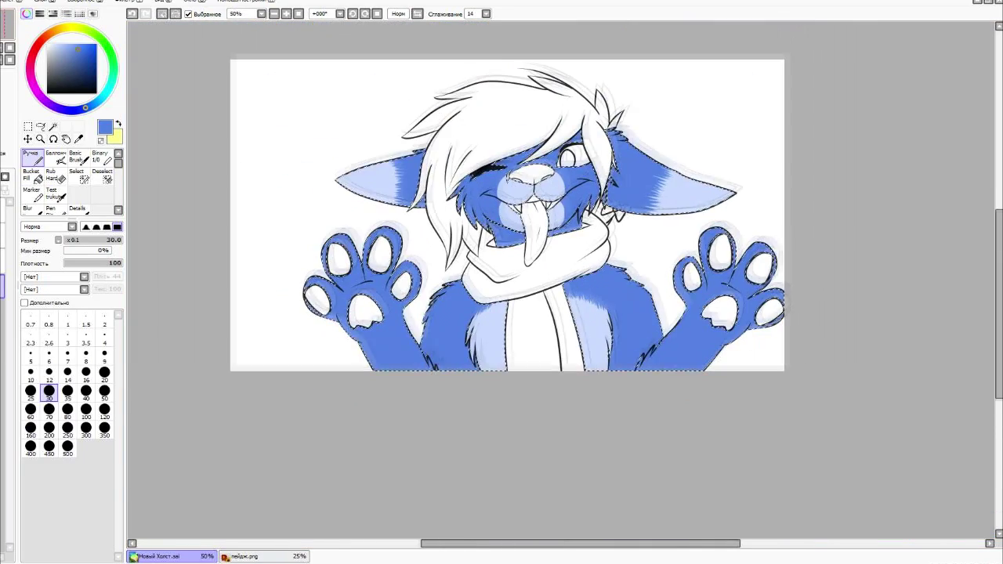
# Shade the neck under the jaw and the face below the fringe with a darker blue at pen size 30.
pyautogui.scroll(4, 548, 219)
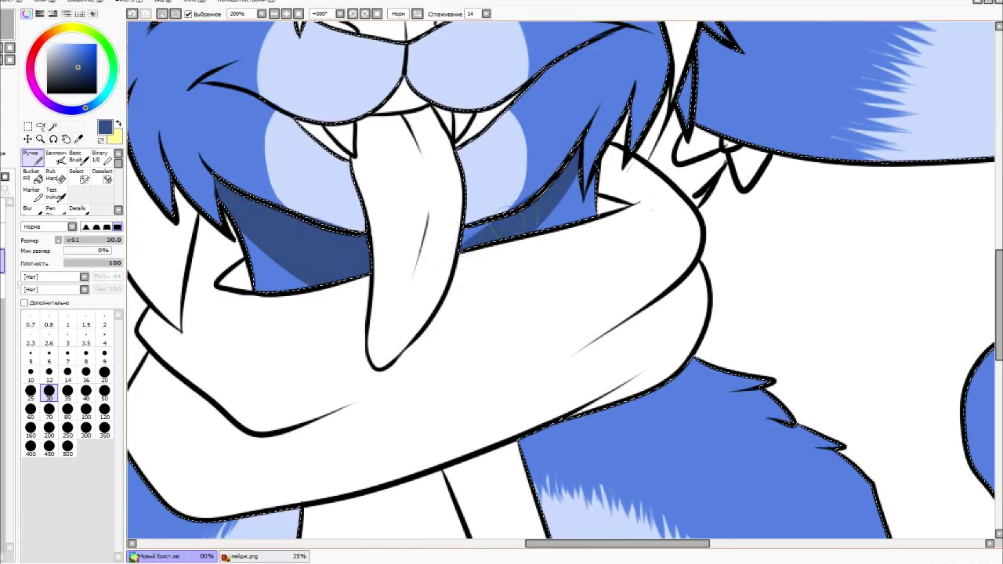
pyautogui.scroll(-2, 541, 86)
pyautogui.scroll(2, 548, 97)
pyautogui.moveTo(775, 102); pyautogui.dragTo(455, 211)
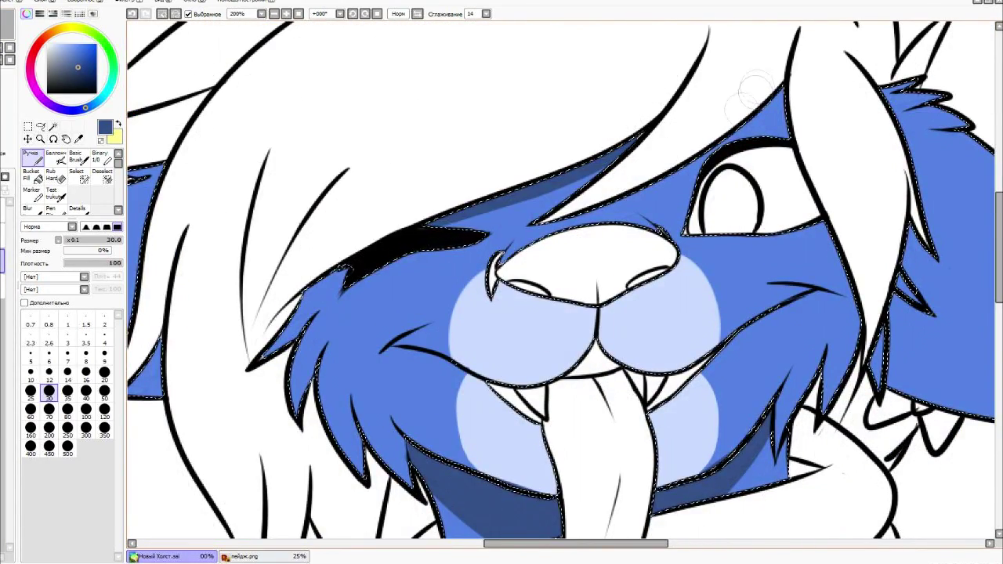
# Shade the fur tufts on both cheeks and beside the right ear with the darker blue.
pyautogui.moveTo(314, 313)
pyautogui.mouseDown()
pyautogui.moveTo(345, 403)
pyautogui.moveTo(478, 474)
pyautogui.mouseUp()
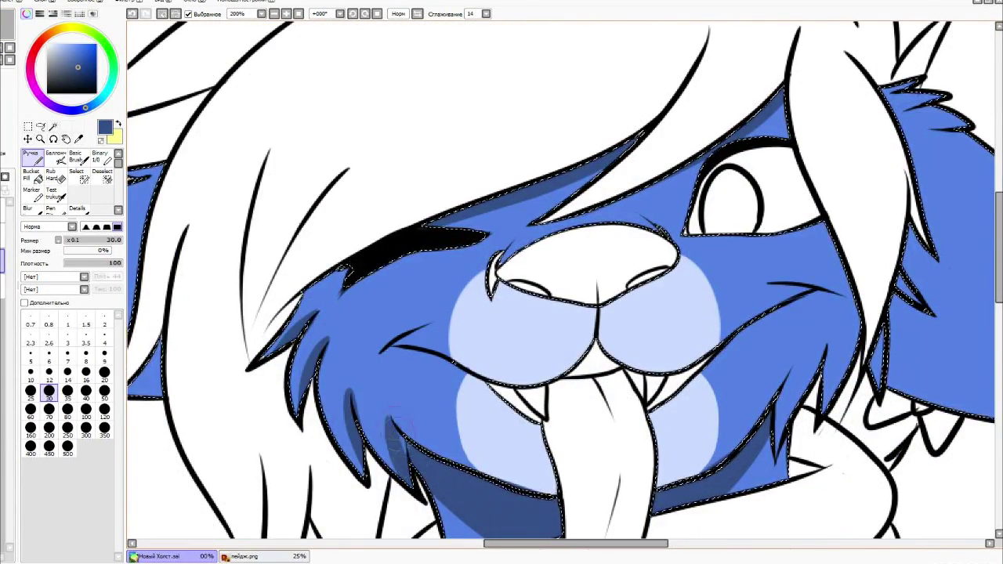
pyautogui.moveTo(705, 392); pyautogui.dragTo(462, 301)
pyautogui.moveTo(657, 176); pyautogui.dragTo(666, 210)
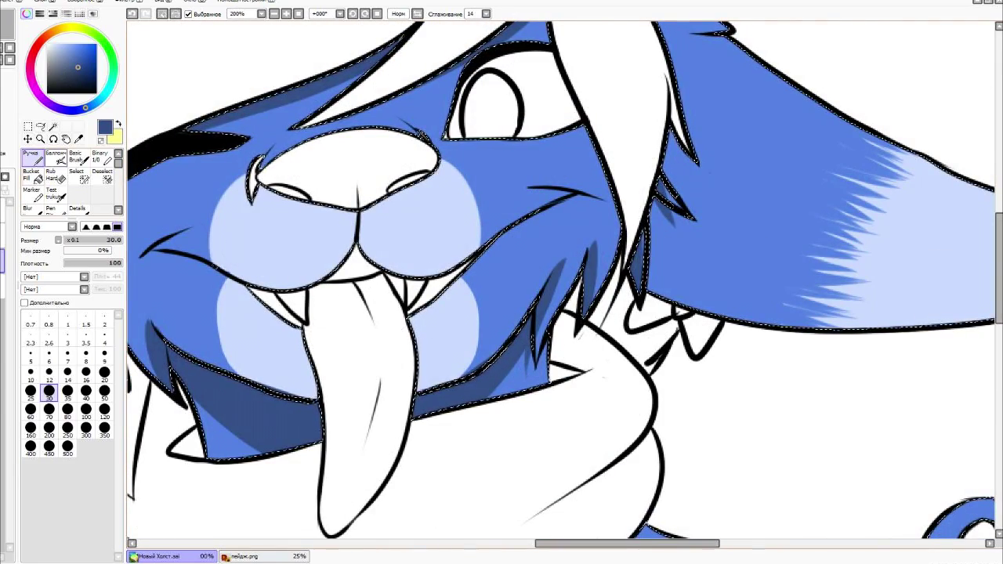
# Shade the lower edge of the left ear near the hair with the darker blue.
pyautogui.scroll(-2, 419, 249)
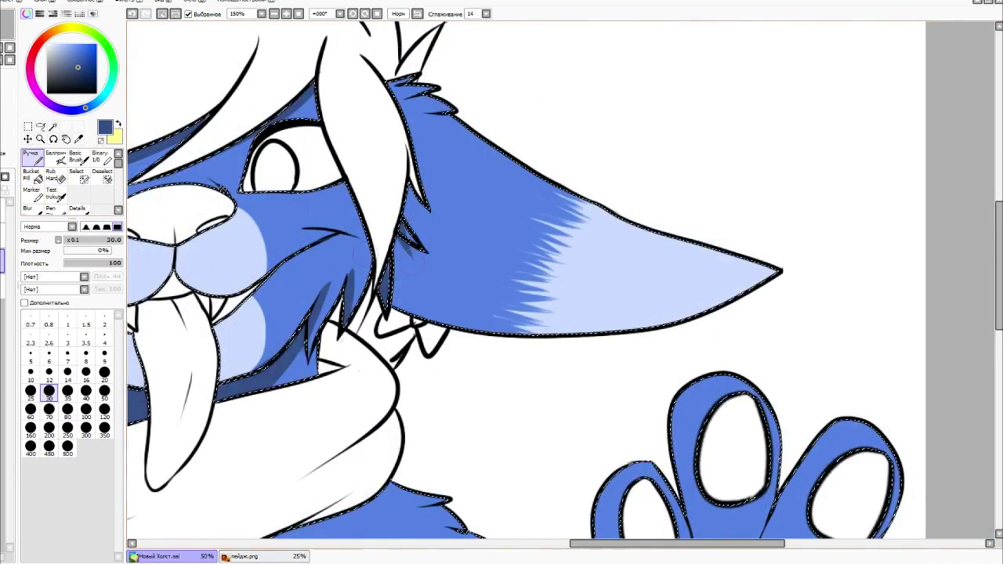
pyautogui.press('h')
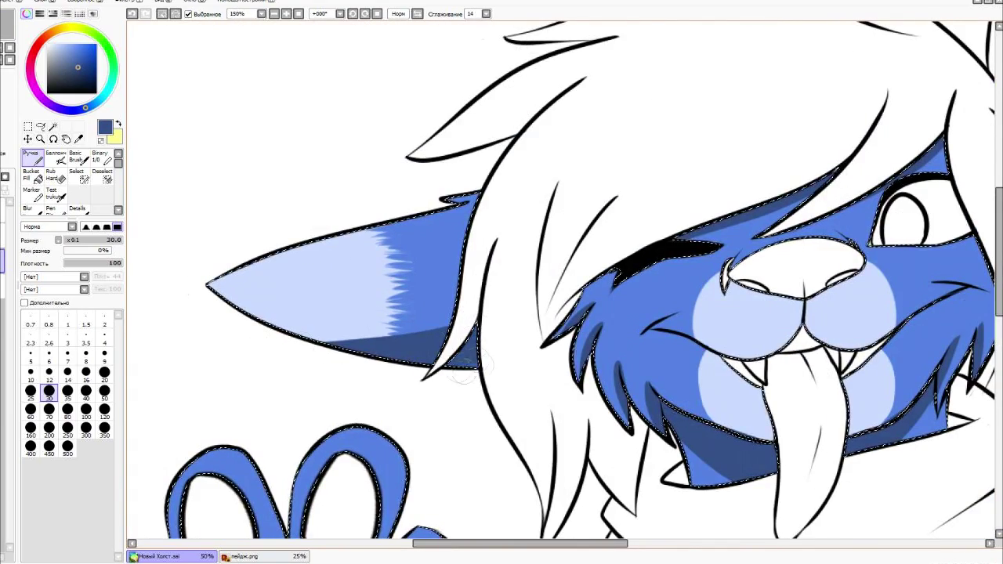
# Shade around the left paw's toe and palm pads and across its wrist with the darker blue.
pyautogui.scroll(-5, 511, 297)
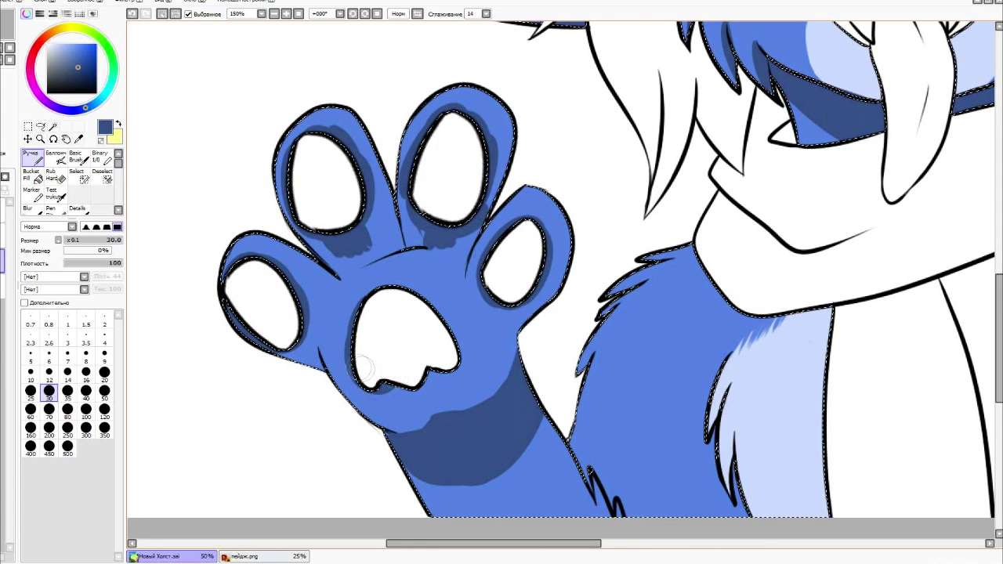
pyautogui.click(51, 176)
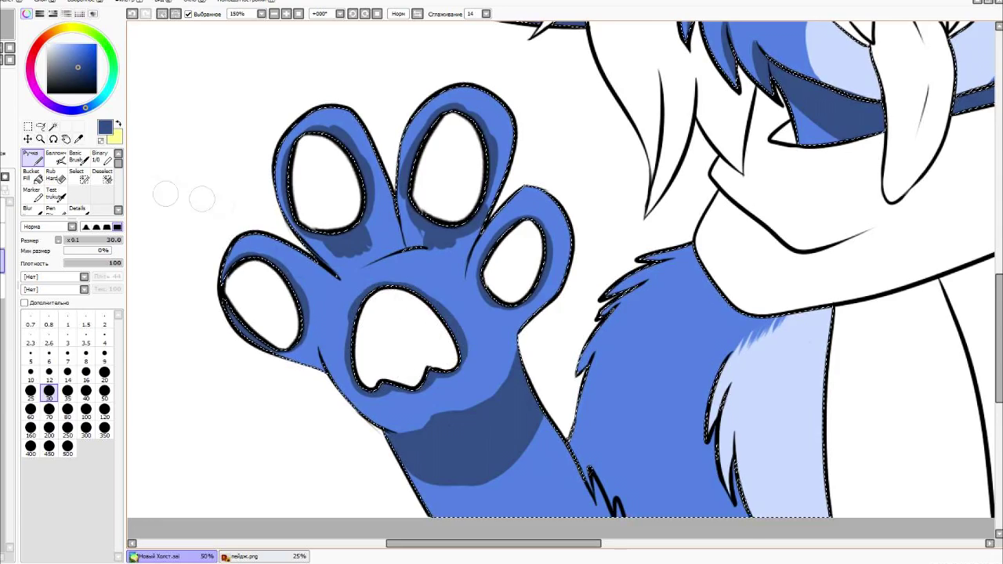
pyautogui.press('n')
pyautogui.press('h')
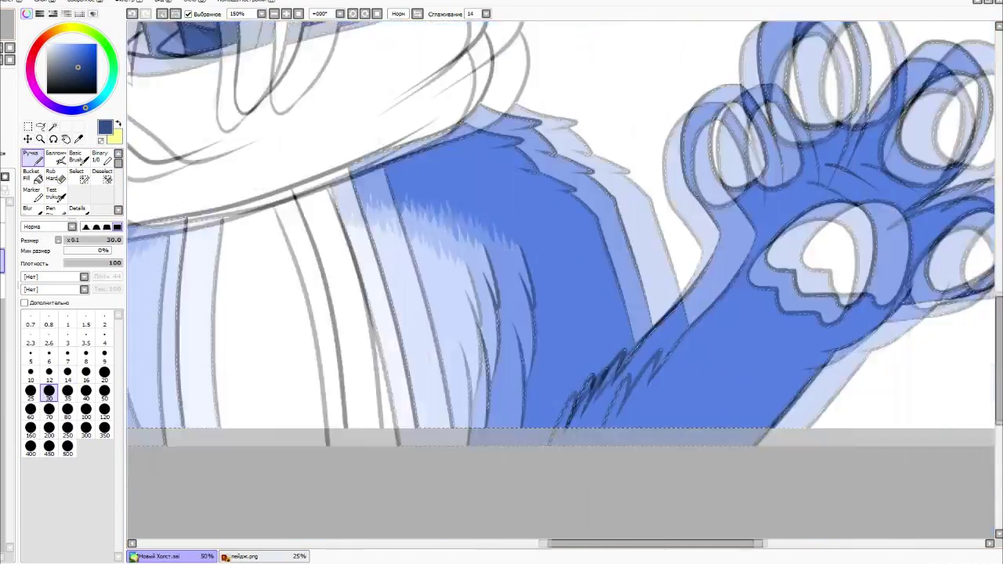
# Shade around the right paw's toe and palm pads and across its wrist with the darker blue.
pyautogui.moveTo(423, 247); pyautogui.dragTo(473, 310)
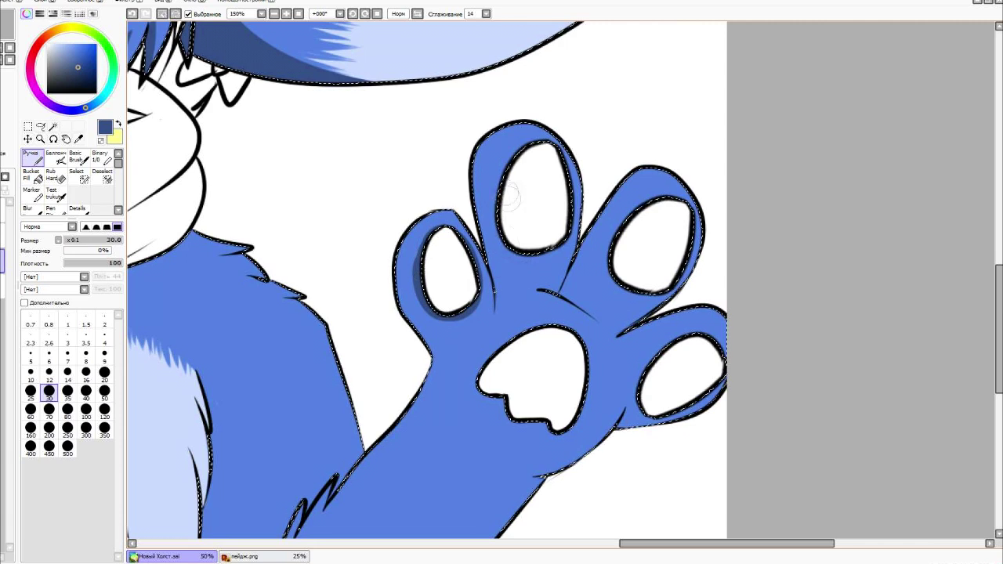
pyautogui.moveTo(539, 154)
pyautogui.mouseDown()
pyautogui.moveTo(562, 176)
pyautogui.moveTo(570, 245)
pyautogui.mouseUp()
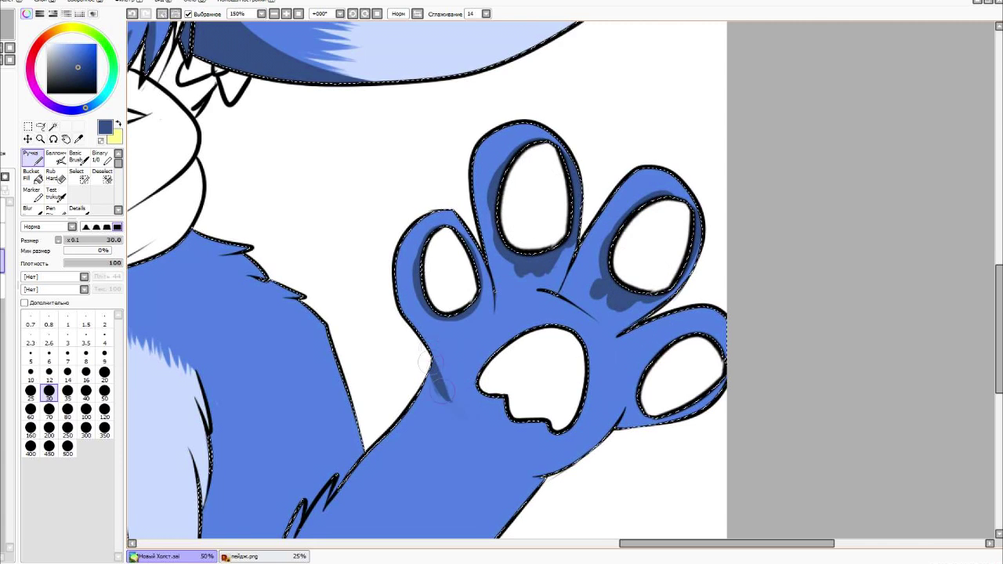
pyautogui.moveTo(474, 418); pyautogui.dragTo(462, 501)
pyautogui.hotkey('ctrl', 'z')
pyautogui.moveTo(439, 430)
pyautogui.mouseDown()
pyautogui.moveTo(472, 455)
pyautogui.moveTo(495, 483)
pyautogui.moveTo(483, 448)
pyautogui.moveTo(525, 481)
pyautogui.mouseUp()
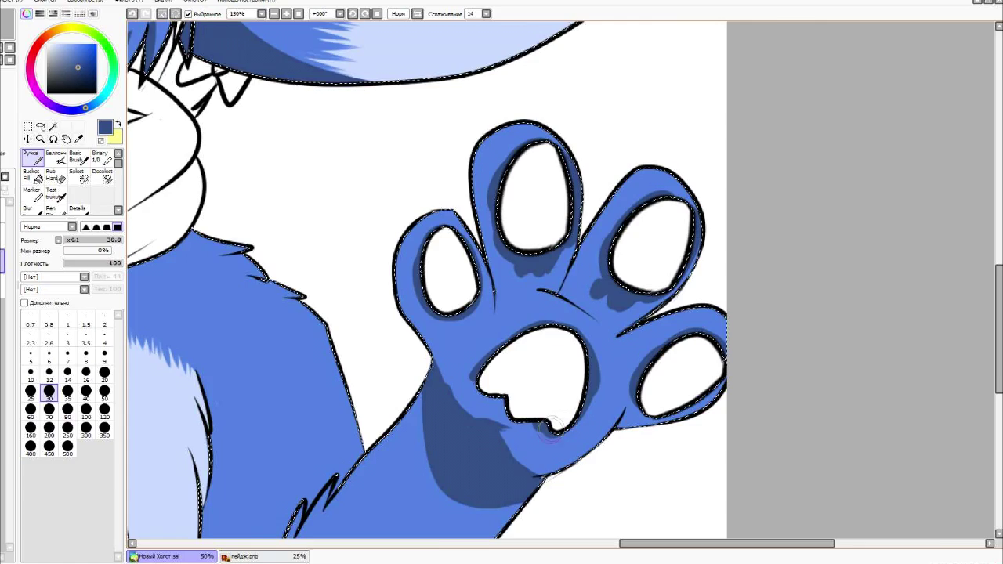
# Shade the chest below and beside the scarf and the body where both arms overlap it with the darker blue.
pyautogui.scroll(-1, 492, 383)
pyautogui.moveTo(408, 293); pyautogui.dragTo(407, 245)
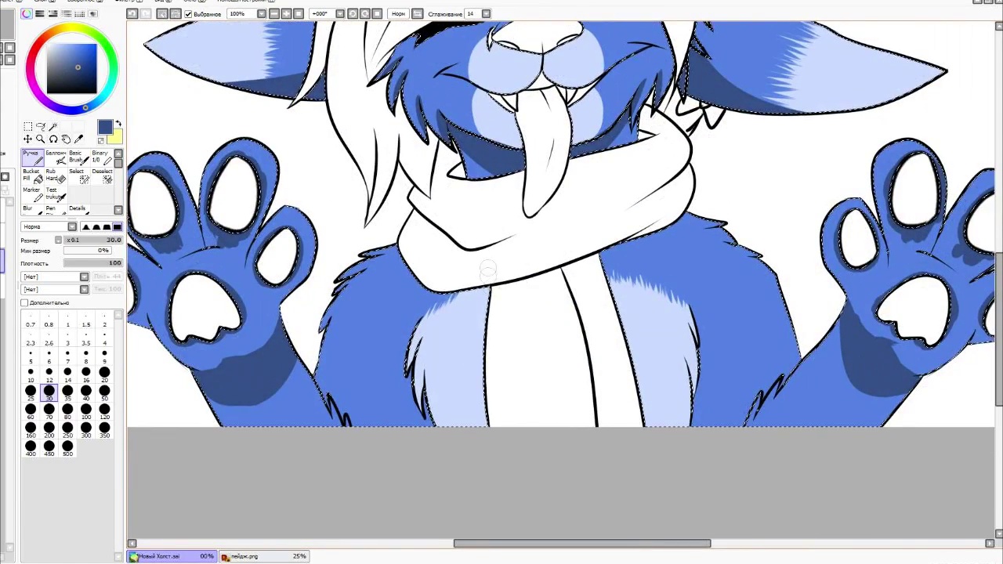
pyautogui.moveTo(603, 255); pyautogui.dragTo(666, 235)
pyautogui.moveTo(799, 352)
pyautogui.mouseDown()
pyautogui.moveTo(744, 416)
pyautogui.moveTo(799, 350)
pyautogui.mouseUp()
pyautogui.moveTo(364, 423); pyautogui.dragTo(314, 378)
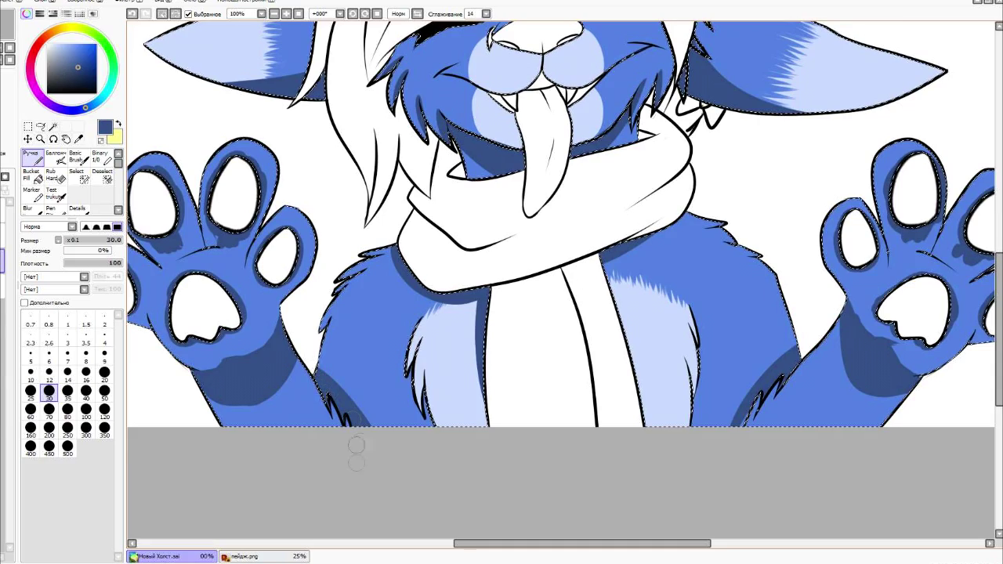
# Soften the shadows on both wrists and around the left paw's pads with the Blur brush at size 20.
pyautogui.click(27, 209)
pyautogui.click(104, 429)
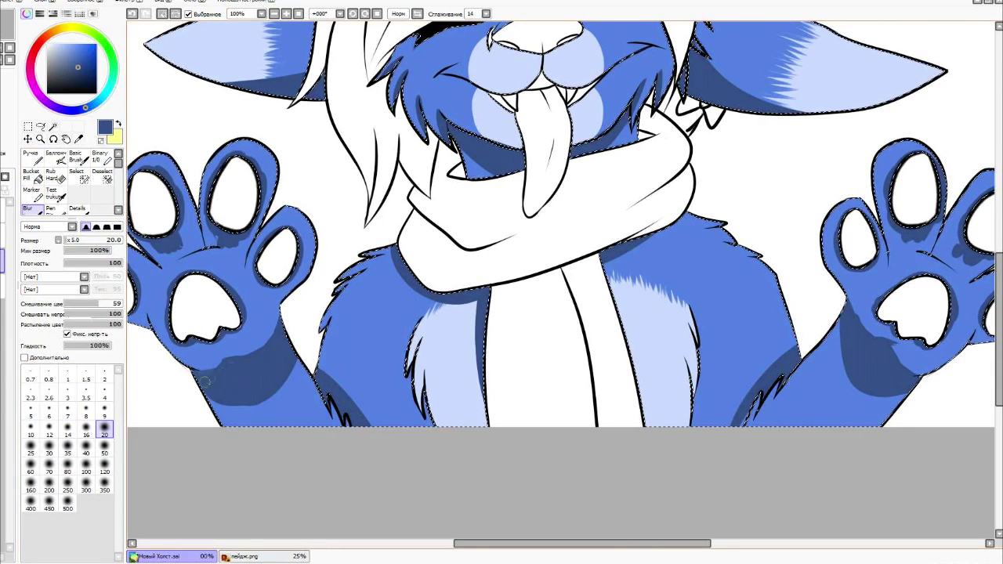
pyautogui.moveTo(204, 381)
pyautogui.mouseDown()
pyautogui.moveTo(306, 370)
pyautogui.moveTo(287, 366)
pyautogui.mouseUp()
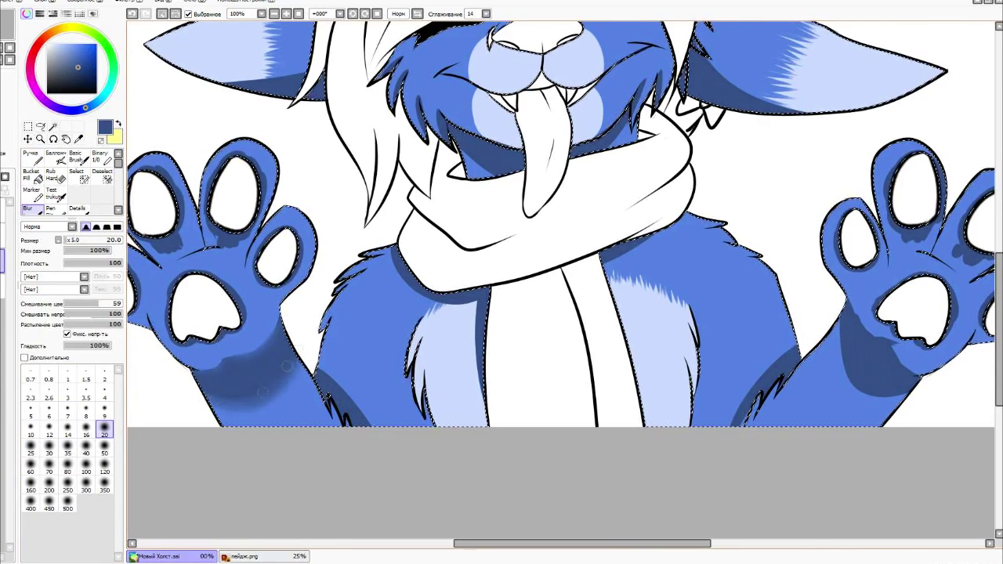
pyautogui.moveTo(880, 350); pyautogui.dragTo(652, 314)
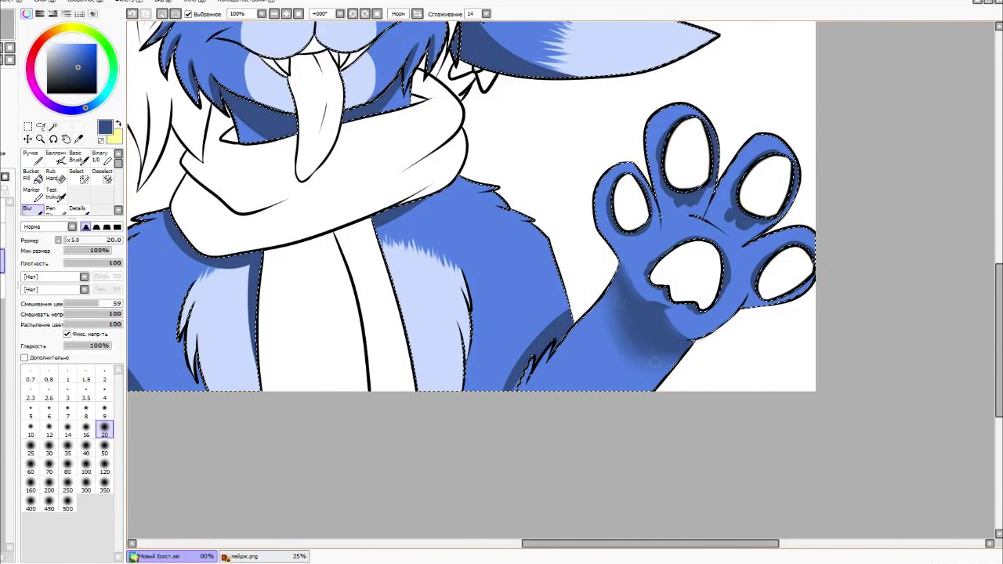
pyautogui.moveTo(653, 362); pyautogui.dragTo(990, 397)
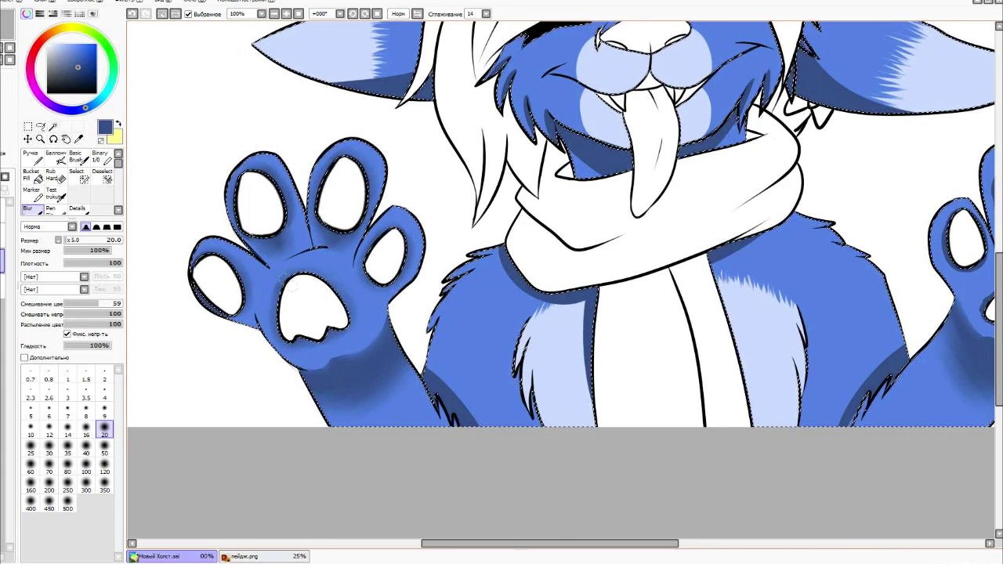
# Blur the shading on the chest, around the right paw's pads and on the face.
pyautogui.moveTo(799, 48); pyautogui.dragTo(412, 80)
pyautogui.moveTo(189, 346); pyautogui.dragTo(296, 356)
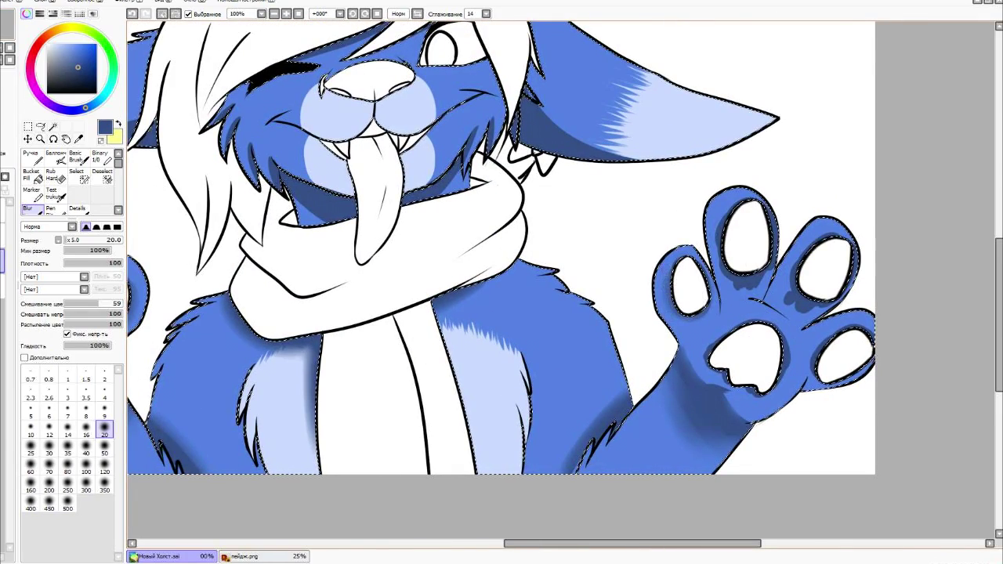
pyautogui.moveTo(793, 266); pyautogui.dragTo(808, 308)
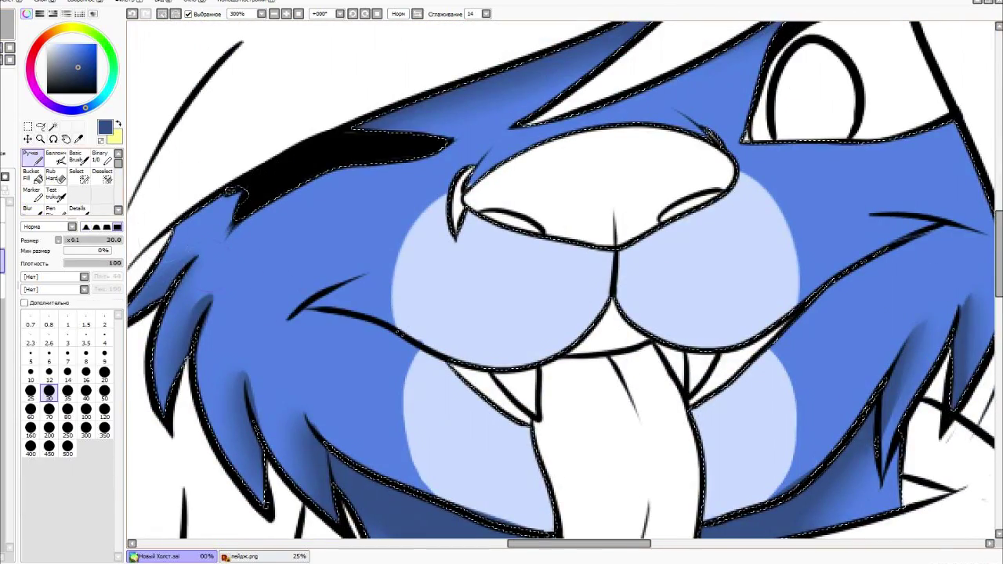
# Shade above both corners of the mouth with the darker blue at pen size 30 and blur the strokes.
pyautogui.moveTo(270, 318); pyautogui.dragTo(388, 249)
pyautogui.moveTo(991, 239)
pyautogui.mouseDown()
pyautogui.moveTo(852, 206)
pyautogui.moveTo(639, 239)
pyautogui.mouseUp()
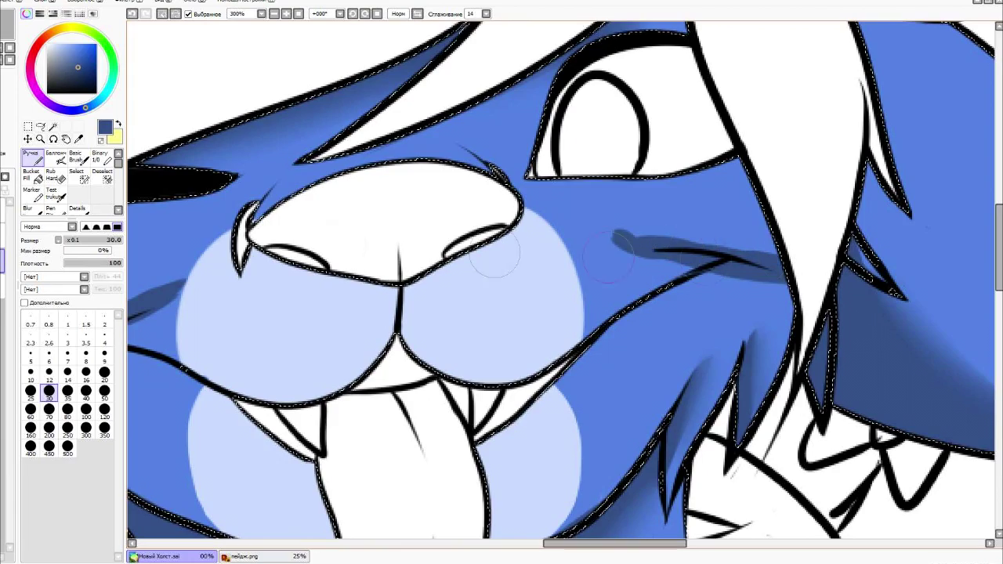
pyautogui.press('b')
pyautogui.moveTo(592, 186)
pyautogui.mouseDown()
pyautogui.moveTo(728, 247)
pyautogui.moveTo(619, 239)
pyautogui.mouseUp()
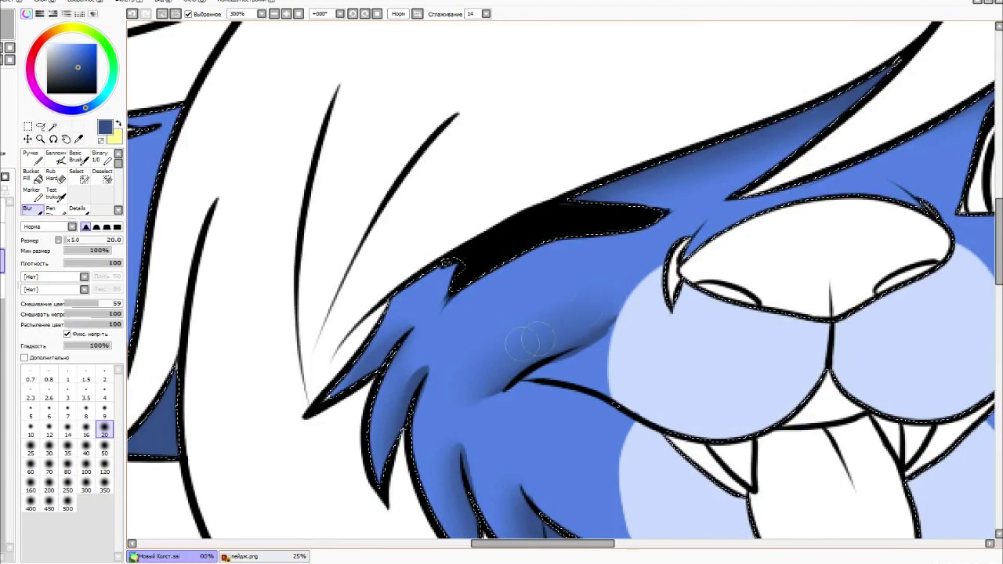
pyautogui.scroll(-4, 453, 387)
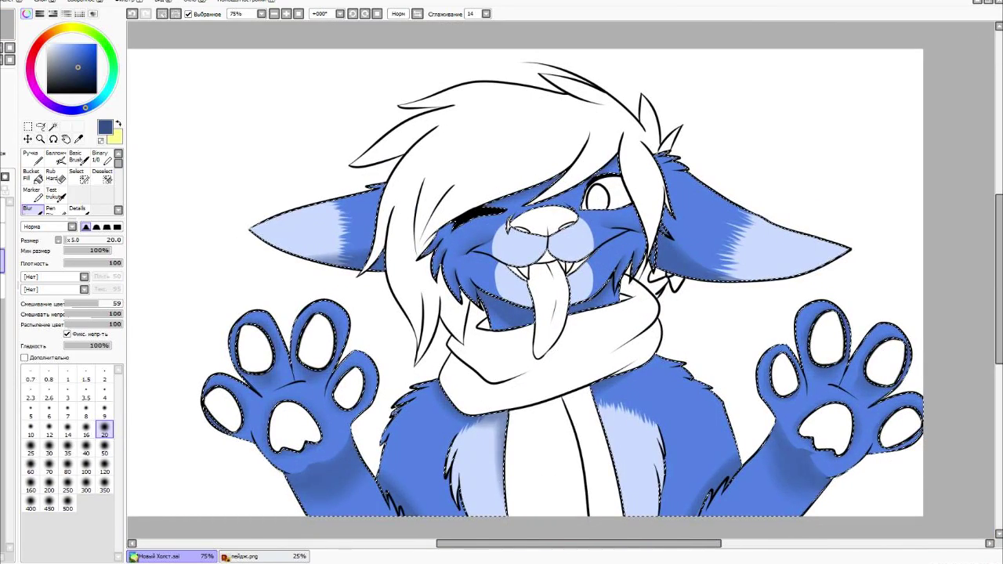
# Adjust the fur shading's colour with hue +17 and saturation +34.
pyautogui.click(124, 1)
pyautogui.click(157, 24)
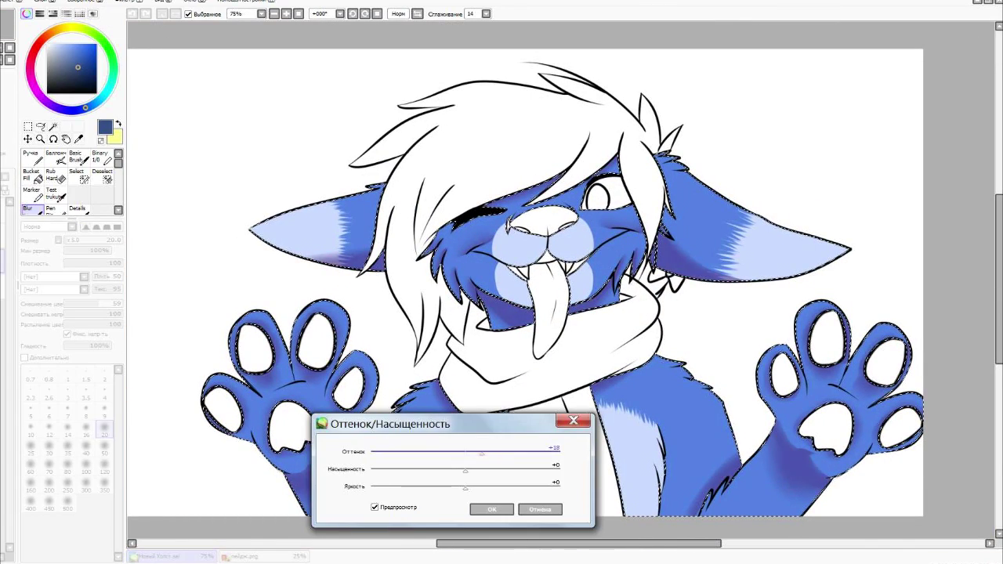
pyautogui.moveTo(464, 470); pyautogui.dragTo(519, 470)
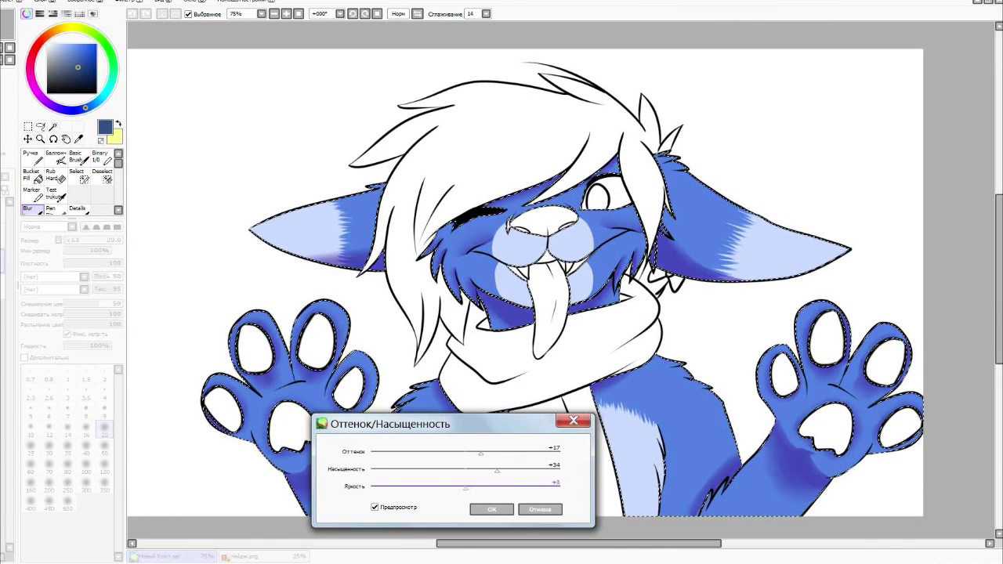
pyautogui.click(491, 510)
pyautogui.click(124, 2)
pyautogui.click(157, 40)
pyautogui.moveTo(191, 248); pyautogui.dragTo(209, 267)
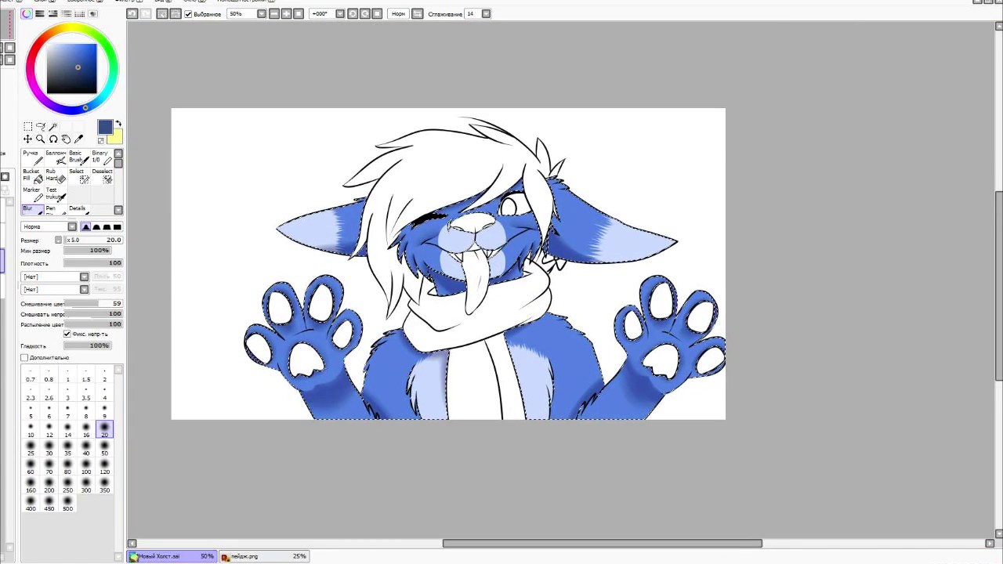
# Replace the fur selection with a selection of the nose and tongue, including the nostrils.
pyautogui.press('w')
pyautogui.hotkey('ctrl', 'd')
pyautogui.scroll(4, 491, 249)
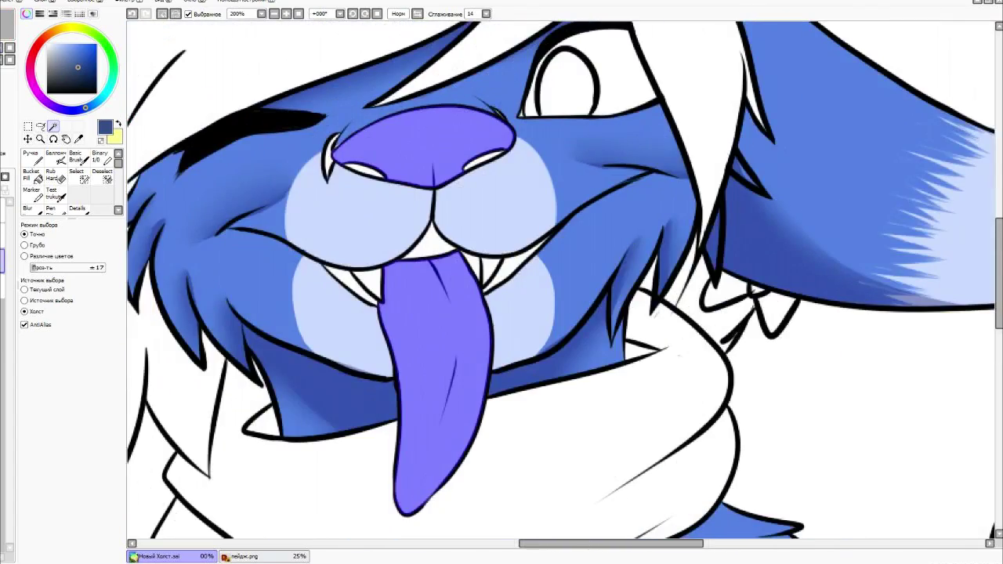
pyautogui.press('s')
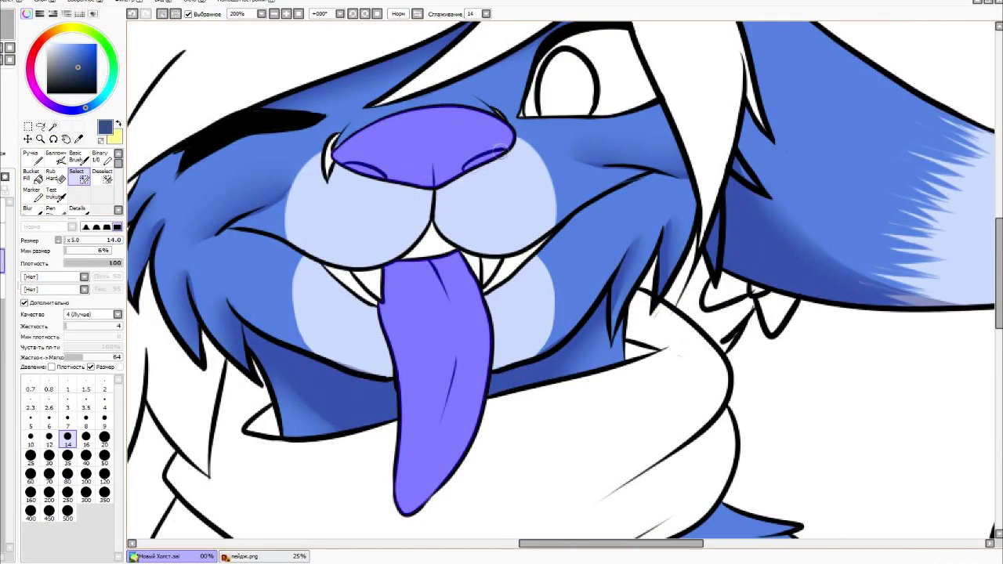
# Fill the nose with pale pink and the tongue with orange, sampling the colours from the reference image.
pyautogui.scroll(-2, 564, 282)
pyautogui.hotkey('ctrl', 'Tab')
pyautogui.hotkey('ctrl', 'Tab')
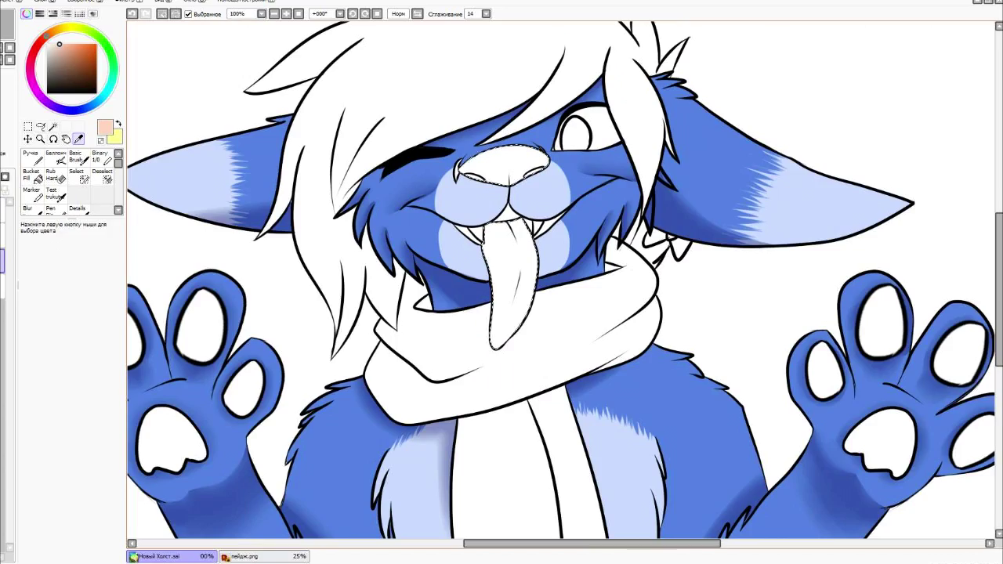
pyautogui.press('n')
pyautogui.hotkey('ctrl', 'Tab')
pyautogui.keyDown('alt'); pyautogui.click(412, 271); pyautogui.keyUp('alt')
pyautogui.hotkey('ctrl', 'Tab')
pyautogui.moveTo(501, 223); pyautogui.dragTo(513, 345)
pyautogui.scroll(2, 514, 313)
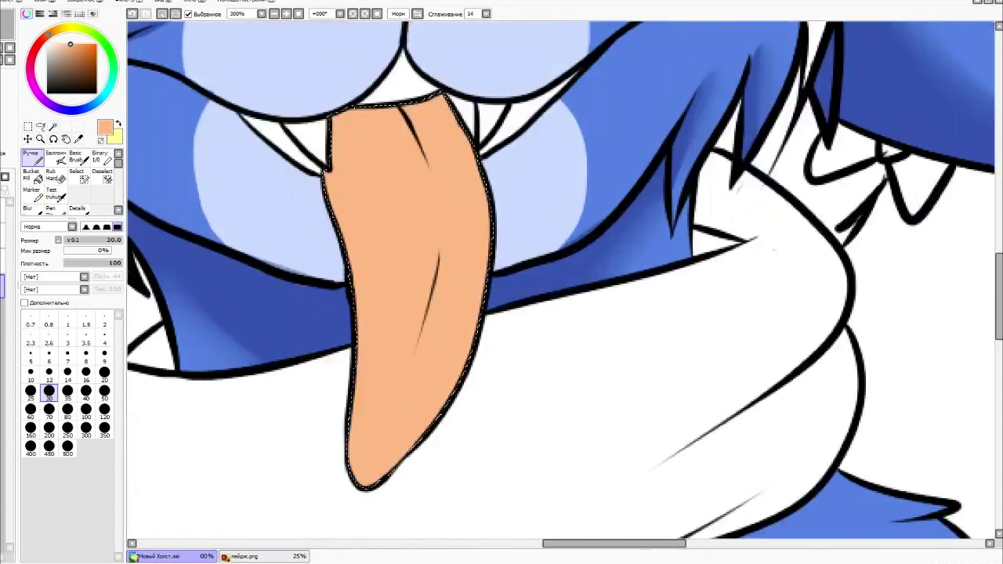
# Shade the tongue below the teeth and along its centre crease with a darker orange, ready for blending with the Blur brush.
pyautogui.moveTo(446, 204); pyautogui.dragTo(533, 118)
pyautogui.moveTo(470, 133); pyautogui.dragTo(549, 101)
pyautogui.moveTo(533, 313)
pyautogui.mouseDown()
pyautogui.moveTo(510, 403)
pyautogui.moveTo(549, 290)
pyautogui.mouseUp()
pyautogui.moveTo(486, 423)
pyautogui.mouseDown()
pyautogui.moveTo(508, 313)
pyautogui.moveTo(485, 423)
pyautogui.moveTo(533, 314)
pyautogui.mouseUp()
pyautogui.click(28, 208)
# Shade the nose with a darker pink at pen size 30 and blend the shading.
pyautogui.scroll(5, 529, 313)
pyautogui.keyDown('alt'); pyautogui.click(469, 241); pyautogui.keyUp('alt')
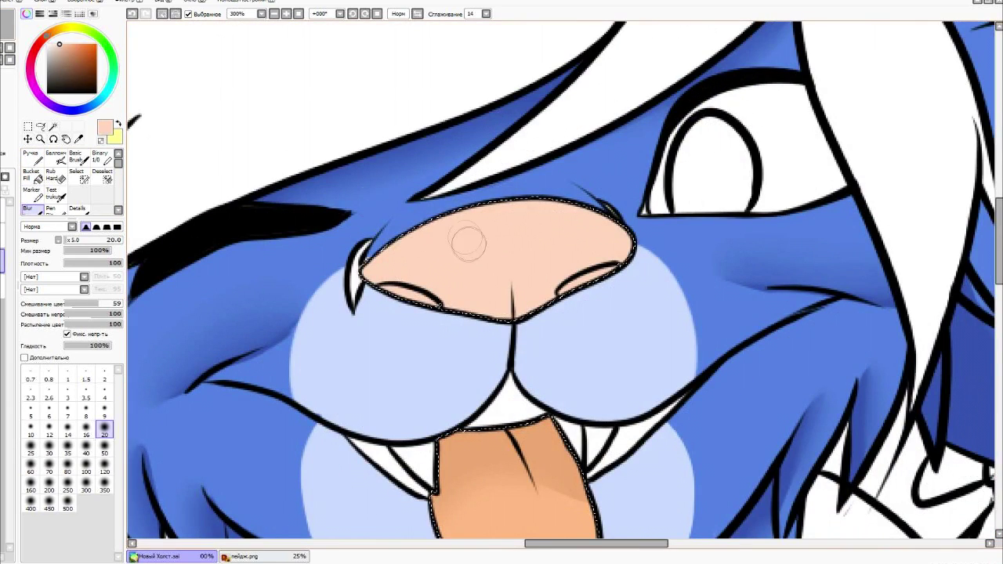
pyautogui.press('n')
pyautogui.scroll(-4, 603, 223)
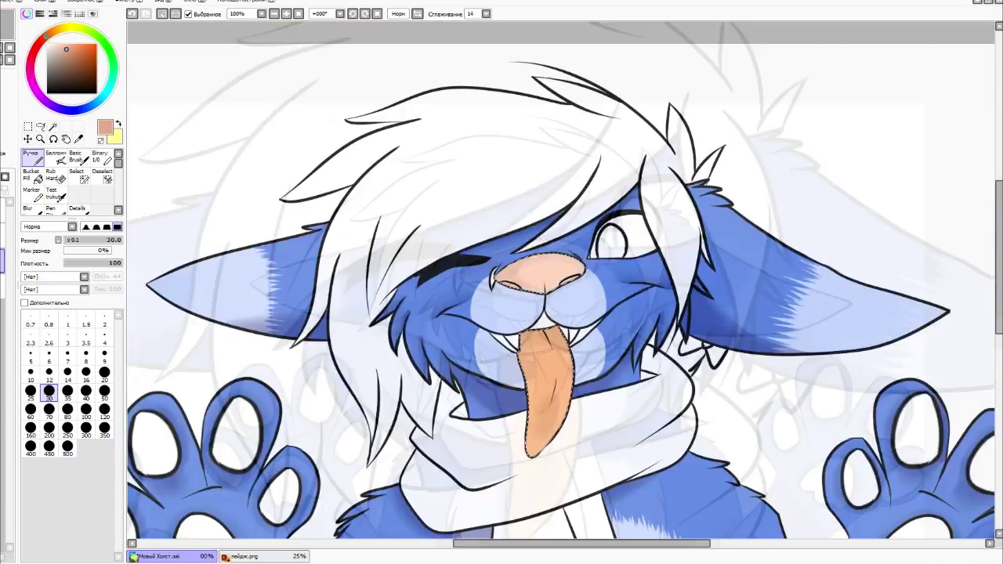
pyautogui.click(67, 53)
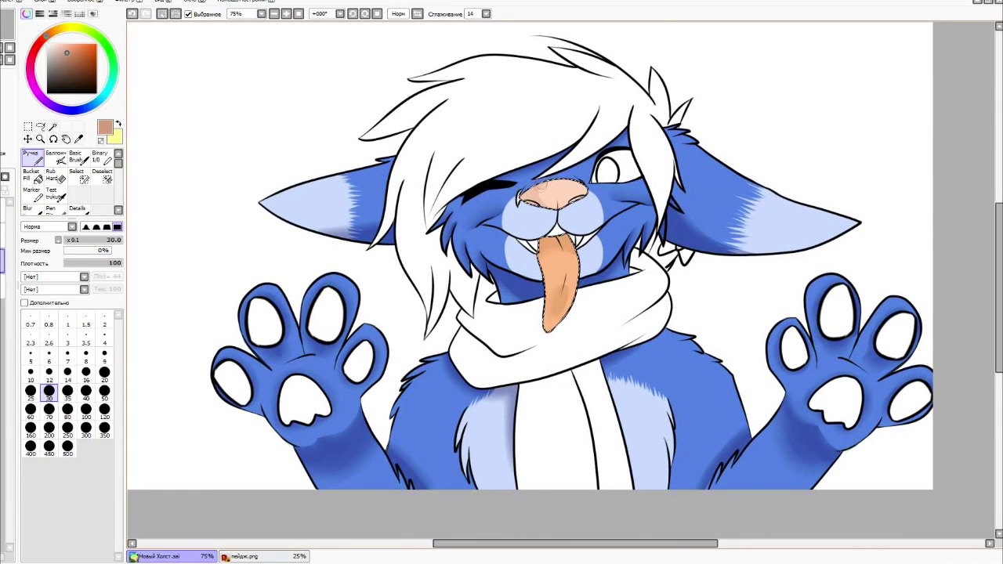
pyautogui.press('b')
# Clear the nose and tongue selection and select the toe and palm pads of both paws.
pyautogui.press('m')
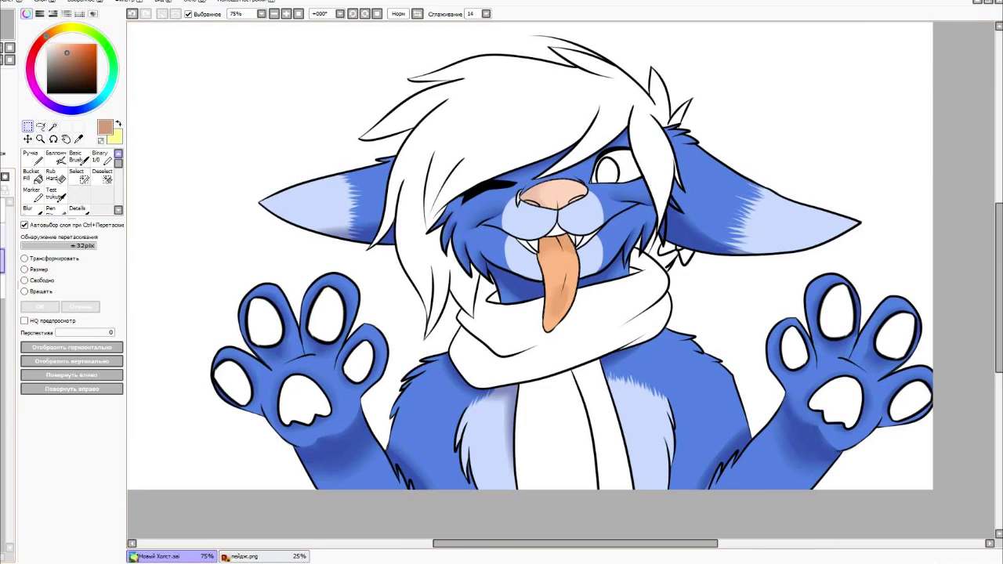
pyautogui.press('w')
pyautogui.click(232, 383)
pyautogui.click(326, 314)
pyautogui.click(358, 362)
pyautogui.click(305, 399)
pyautogui.click(835, 402)
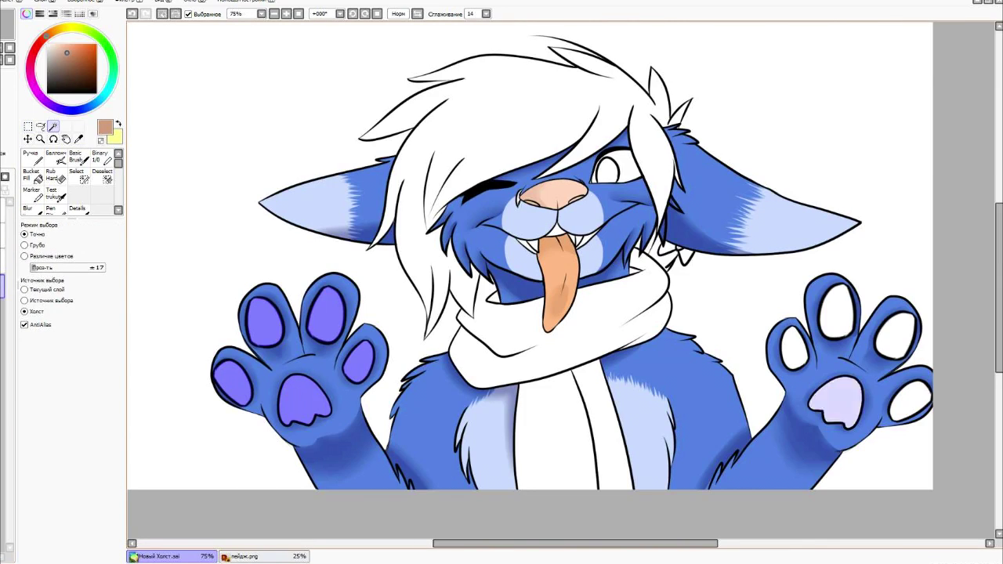
pyautogui.click(836, 311)
pyautogui.click(895, 336)
pyautogui.click(911, 401)
# Fill the left paw's toe and palm pads with the light blue of the markings.
pyautogui.press('n')
pyautogui.scroll(4, 235, 376)
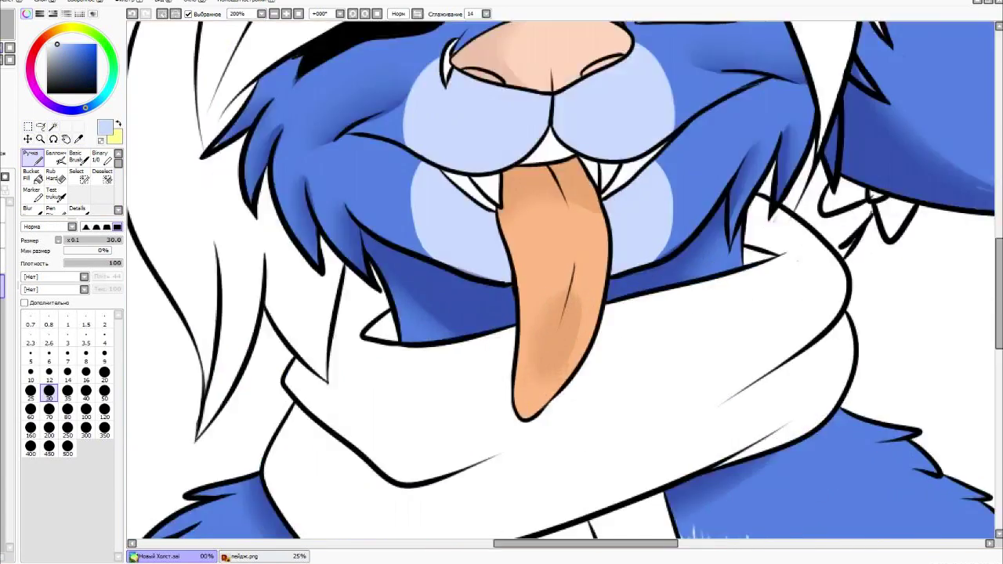
pyautogui.click(68, 408)
pyautogui.moveTo(235, 313); pyautogui.dragTo(282, 376)
pyautogui.moveTo(407, 353); pyautogui.dragTo(493, 399)
pyautogui.moveTo(595, 251); pyautogui.dragTo(595, 313)
pyautogui.moveTo(509, 117); pyautogui.dragTo(509, 203)
pyautogui.moveTo(345, 141); pyautogui.dragTo(352, 220)
pyautogui.moveTo(486, 368); pyautogui.dragTo(501, 415)
# Shade the centres of the left paw's pads with a darker greyish blue at pen size 35.
pyautogui.click(64, 54)
pyautogui.click(67, 391)
pyautogui.moveTo(243, 321)
pyautogui.mouseDown()
pyautogui.moveTo(290, 360)
pyautogui.moveTo(255, 313)
pyautogui.mouseUp()
pyautogui.moveTo(415, 345); pyautogui.dragTo(439, 400)
pyautogui.moveTo(595, 251); pyautogui.dragTo(599, 297)
pyautogui.moveTo(510, 118); pyautogui.dragTo(509, 188)
pyautogui.moveTo(353, 141); pyautogui.dragTo(356, 176)
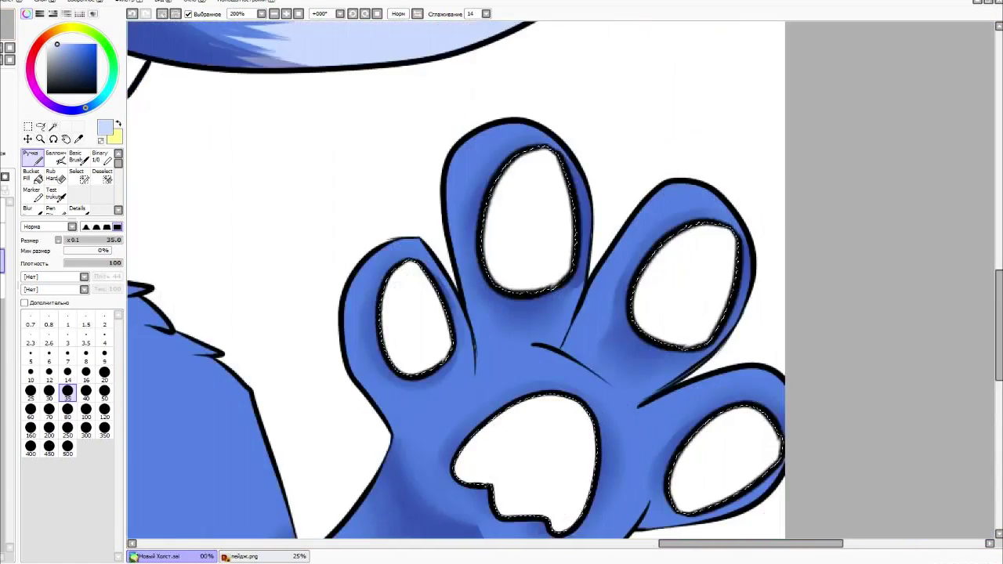
# Fill the right paw's toe and palm pads with the same light blue.
pyautogui.scroll(-2, 678, 251)
pyautogui.moveTo(533, 262); pyautogui.dragTo(564, 313)
pyautogui.moveTo(576, 337); pyautogui.dragTo(627, 384)
pyautogui.moveTo(611, 344); pyautogui.dragTo(626, 388)
pyautogui.moveTo(690, 344); pyautogui.dragTo(713, 372)
pyautogui.moveTo(674, 258); pyautogui.dragTo(693, 294)
pyautogui.moveTo(607, 271); pyautogui.dragTo(603, 208)
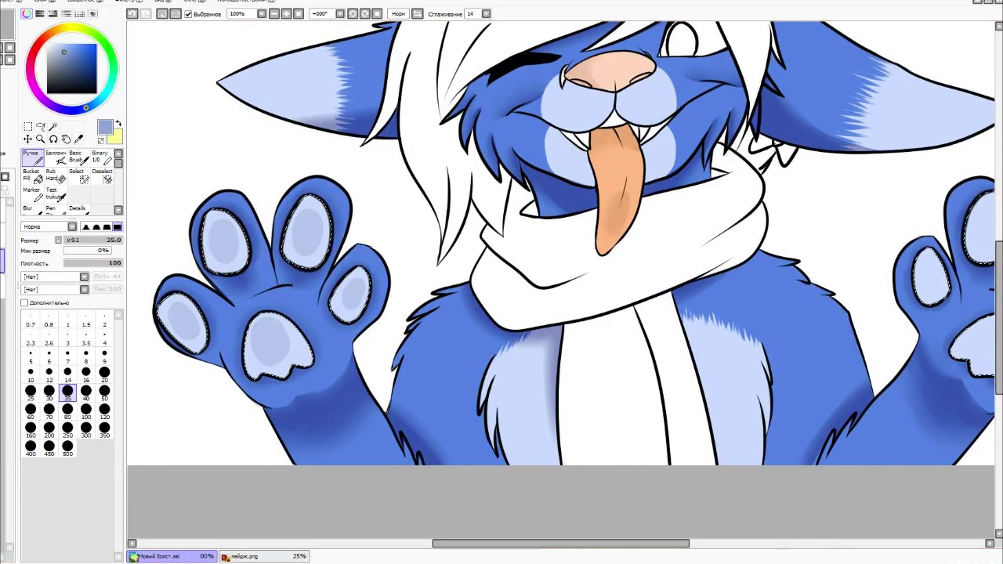
# Shade the centres of the right paw's pads with the greyish blue at pen size 35.
pyautogui.scroll(2, 940, 282)
pyautogui.moveTo(411, 243); pyautogui.dragTo(419, 278)
pyautogui.moveTo(529, 195); pyautogui.dragTo(526, 146)
pyautogui.moveTo(678, 219); pyautogui.dragTo(671, 258)
pyautogui.moveTo(709, 391); pyautogui.dragTo(716, 415)
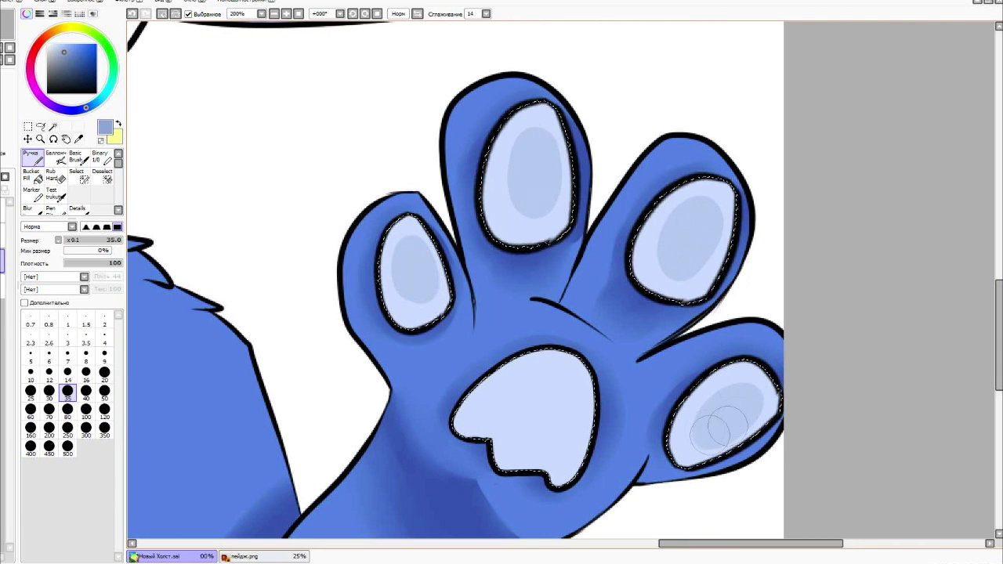
pyautogui.moveTo(541, 423); pyautogui.dragTo(558, 391)
# Soften the shading inside the pads of both paws with the Blur brush at size 20.
pyautogui.press('b')
pyautogui.moveTo(540, 438); pyautogui.dragTo(564, 392)
pyautogui.moveTo(509, 180); pyautogui.dragTo(521, 204)
pyautogui.moveTo(689, 266)
pyautogui.mouseDown()
pyautogui.moveTo(671, 212)
pyautogui.moveTo(681, 195)
pyautogui.mouseUp()
pyautogui.moveTo(740, 352); pyautogui.dragTo(744, 372)
pyautogui.moveTo(470, 407); pyautogui.dragTo(533, 478)
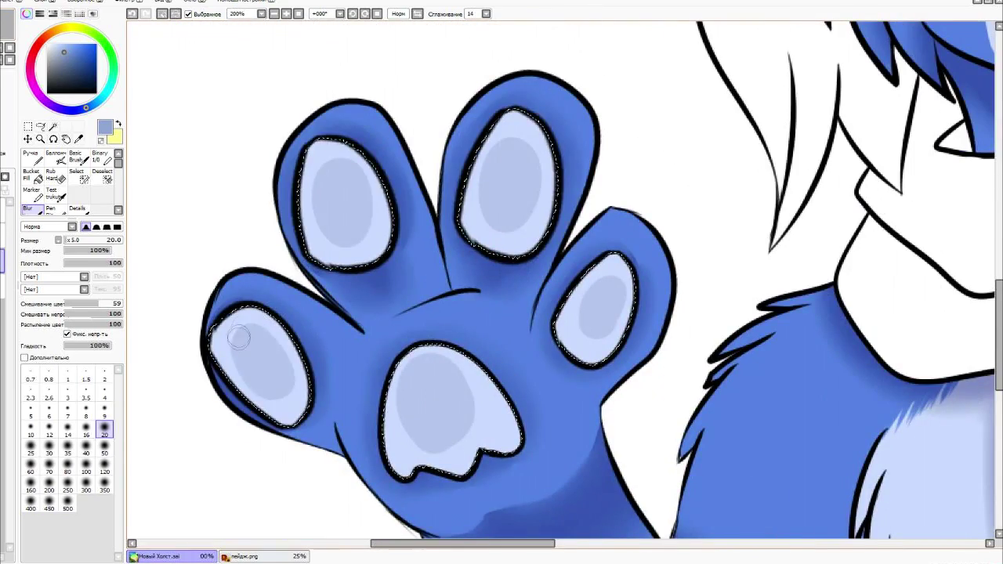
pyautogui.moveTo(242, 337); pyautogui.dragTo(282, 368)
pyautogui.moveTo(415, 446); pyautogui.dragTo(408, 463)
pyautogui.moveTo(325, 182)
pyautogui.mouseDown()
pyautogui.moveTo(531, 189)
pyautogui.moveTo(600, 266)
pyautogui.moveTo(423, 362)
pyautogui.mouseUp()
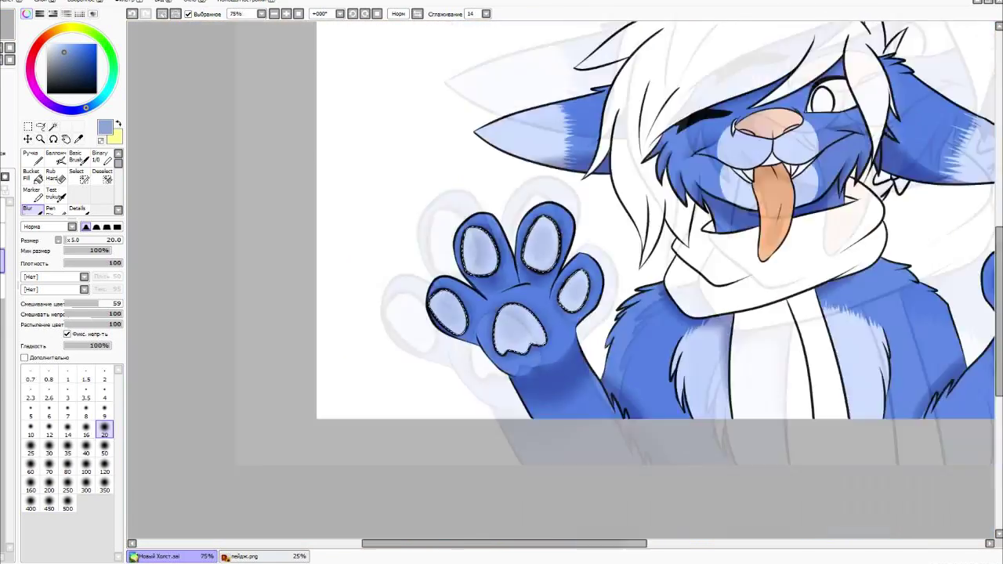
# Shade the light-blue chin on both sides of the tongue at pen size 35 and soften it with the Blur brush at size 20.
pyautogui.press('m')
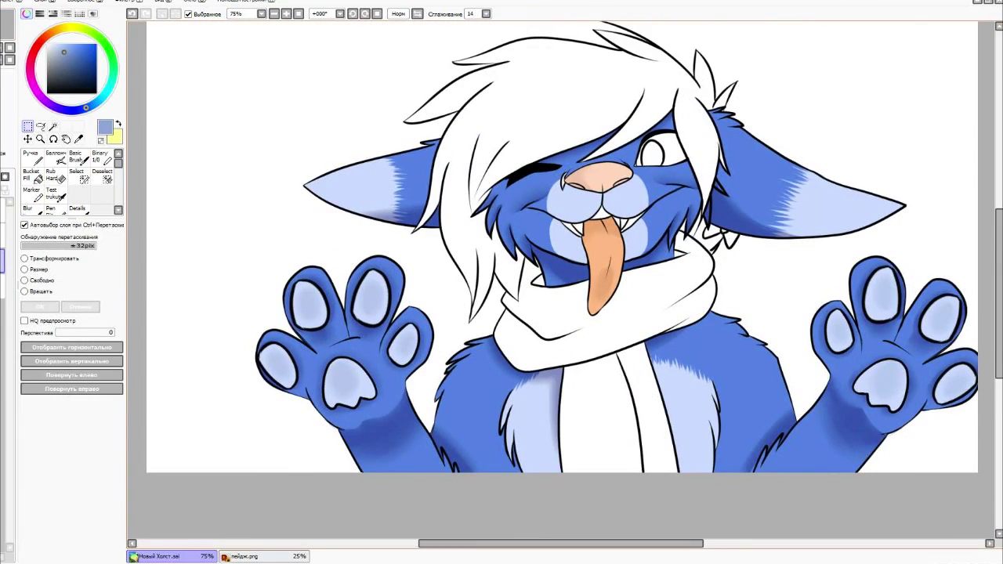
pyautogui.press('-')
pyautogui.press('+')
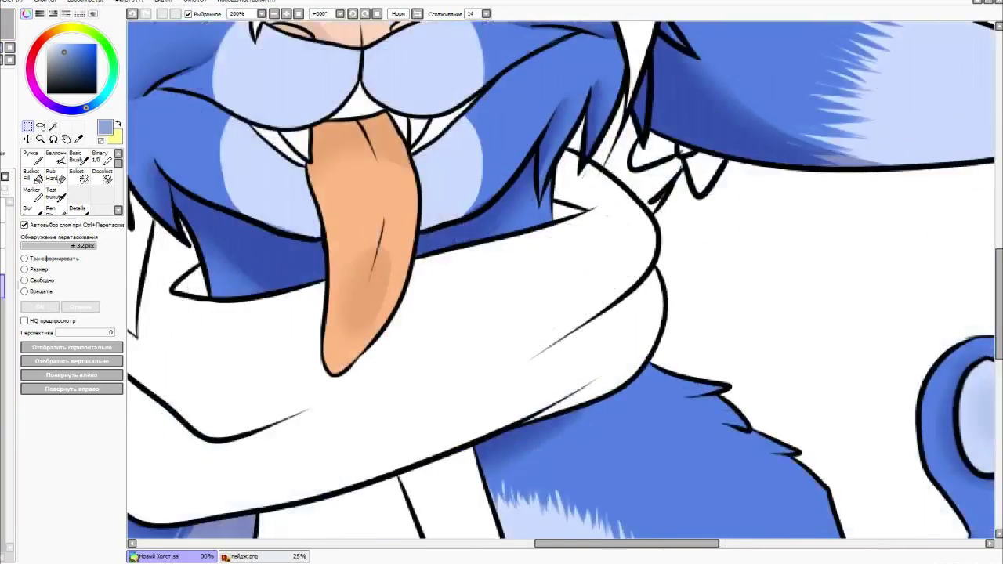
pyautogui.press('+')
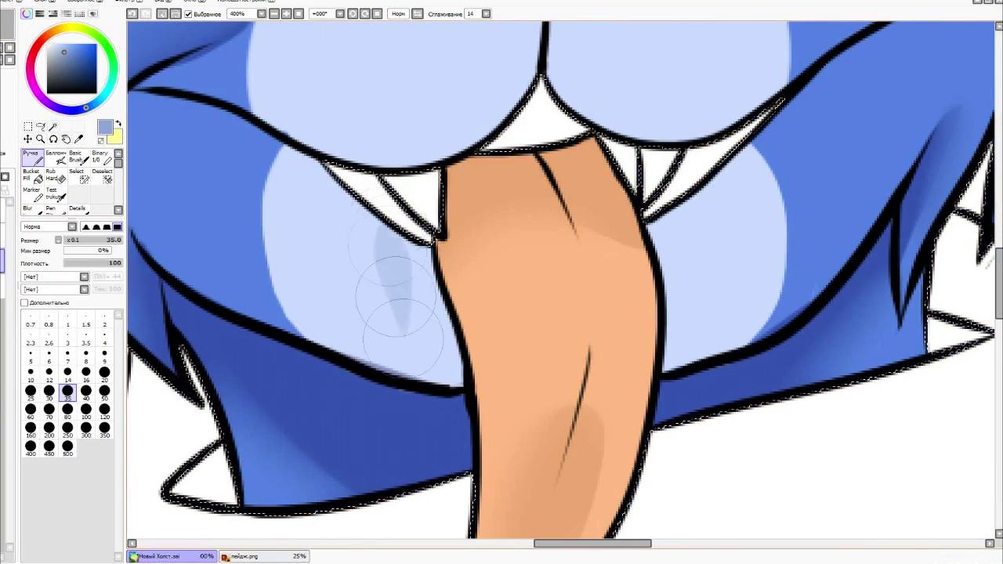
pyautogui.moveTo(385, 264)
pyautogui.mouseDown()
pyautogui.moveTo(394, 336)
pyautogui.moveTo(439, 332)
pyautogui.mouseUp()
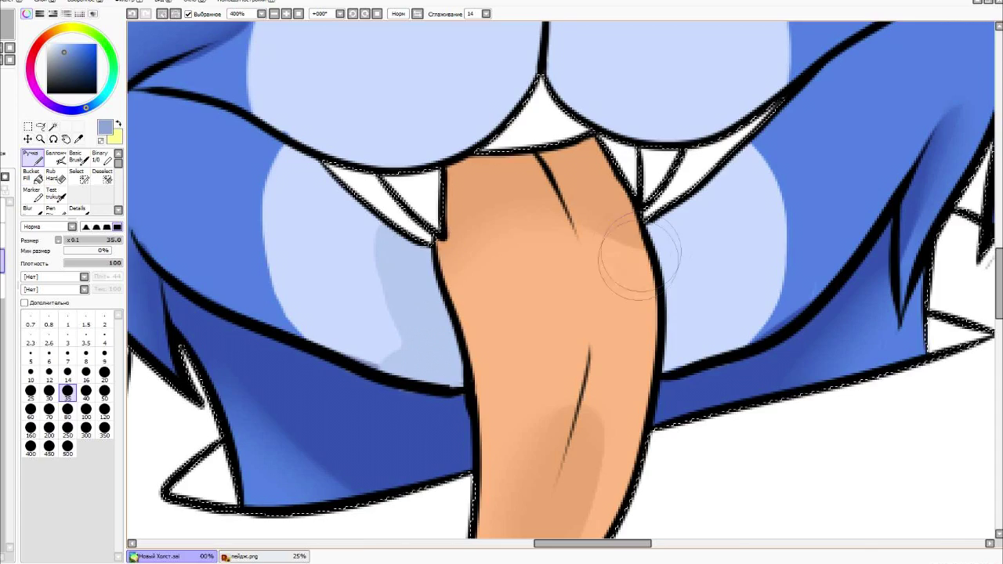
pyautogui.moveTo(672, 246); pyautogui.dragTo(675, 333)
pyautogui.click(28, 208)
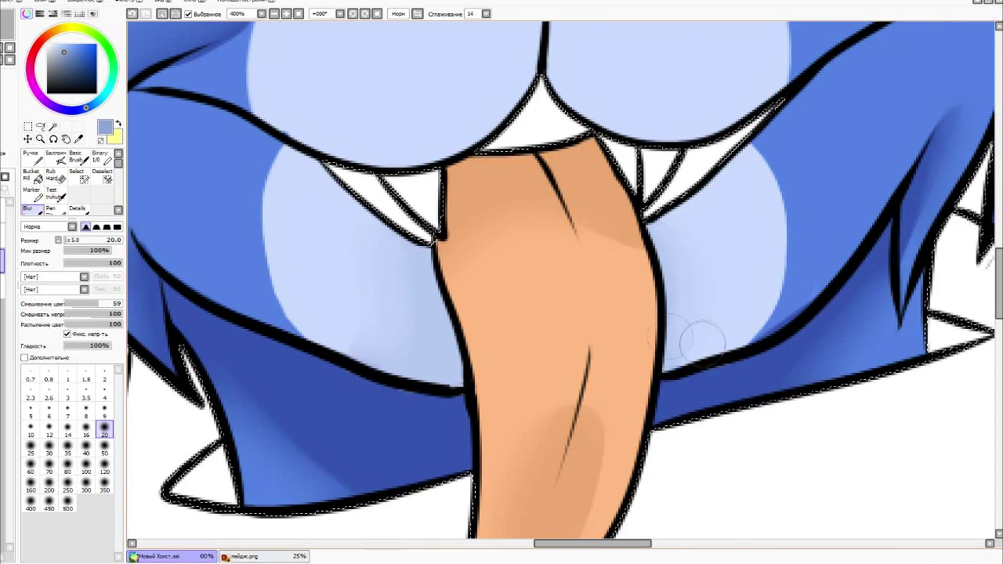
# Select the whole hair area, including the loose strands, and fill it with dark brown at pen size 250.
pyautogui.press('-')
pyautogui.press('-')
pyautogui.press('-')
pyautogui.press('m')
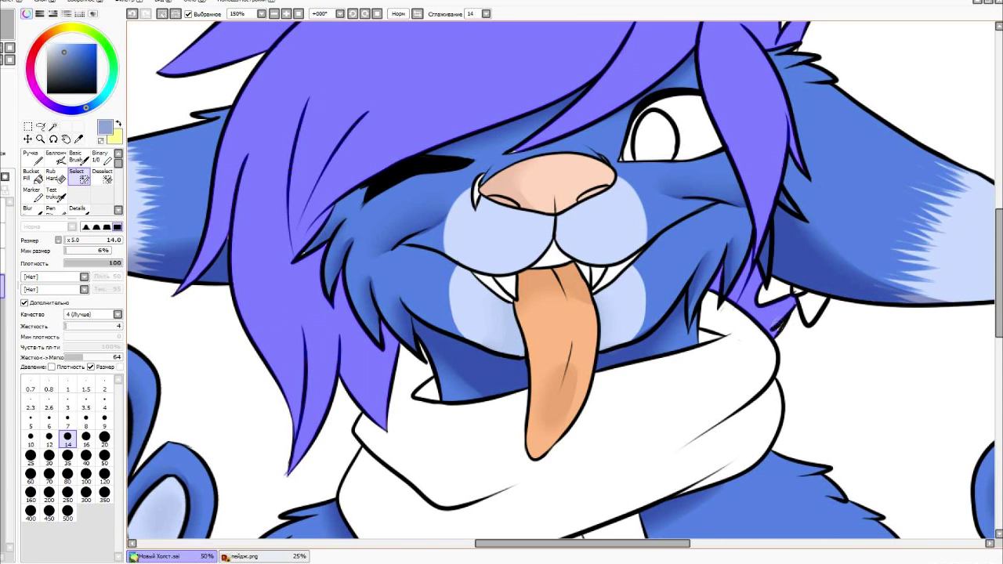
pyautogui.click(102, 176)
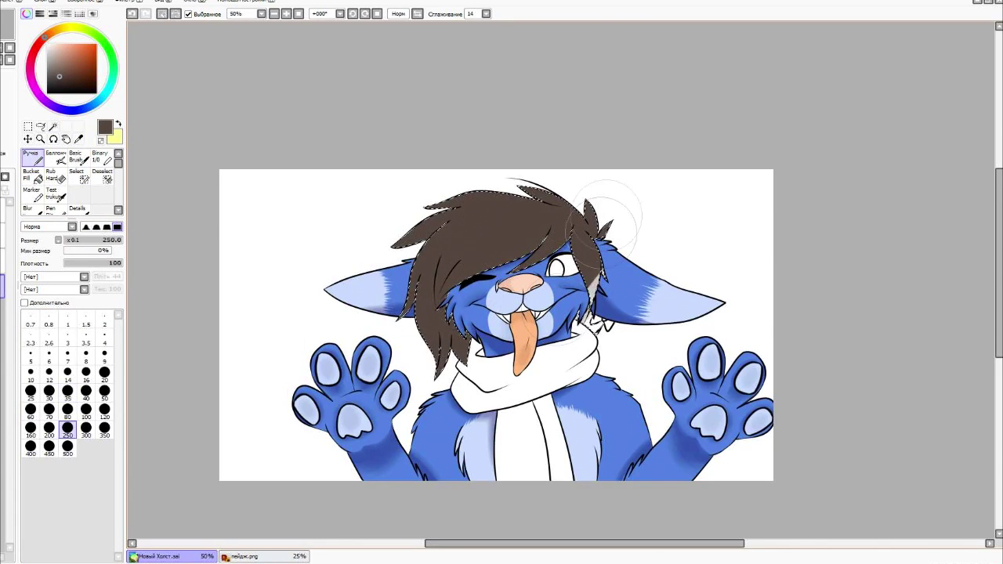
# Paint darker shading along the hair strands with the Basic Brush at size 35 and soften it with the Blur brush.
pyautogui.hotkey('ctrl', '+')
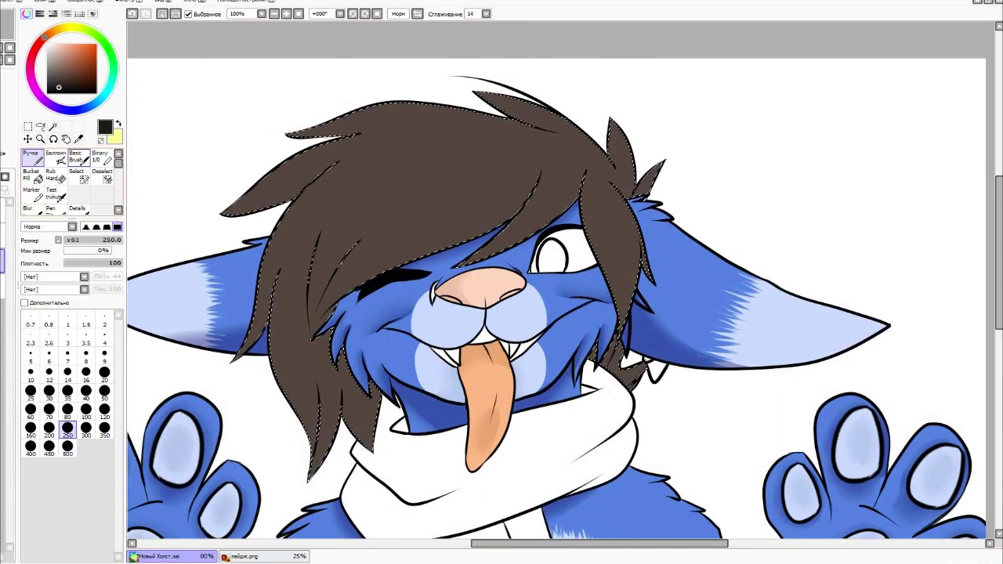
pyautogui.press('b')
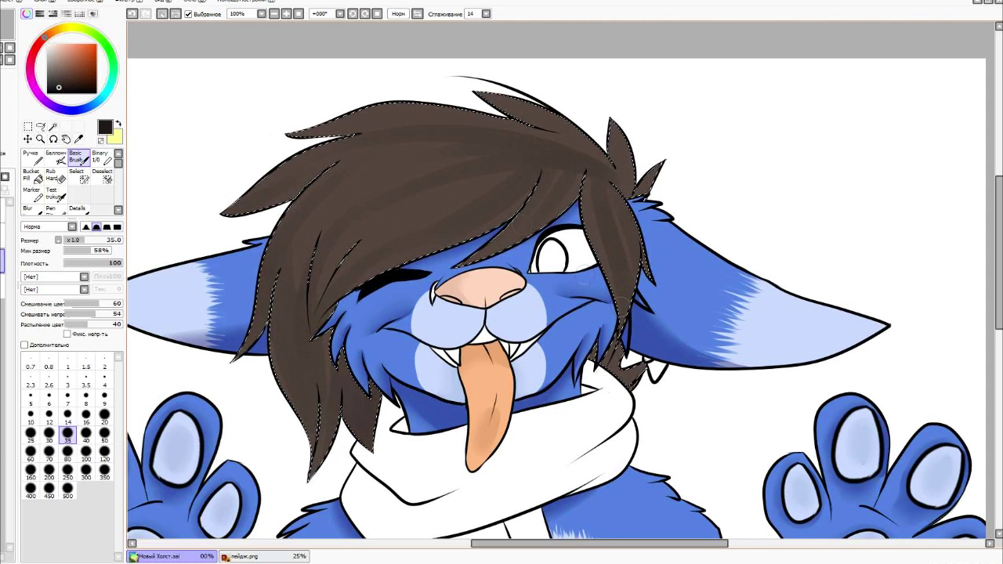
pyautogui.press('u')
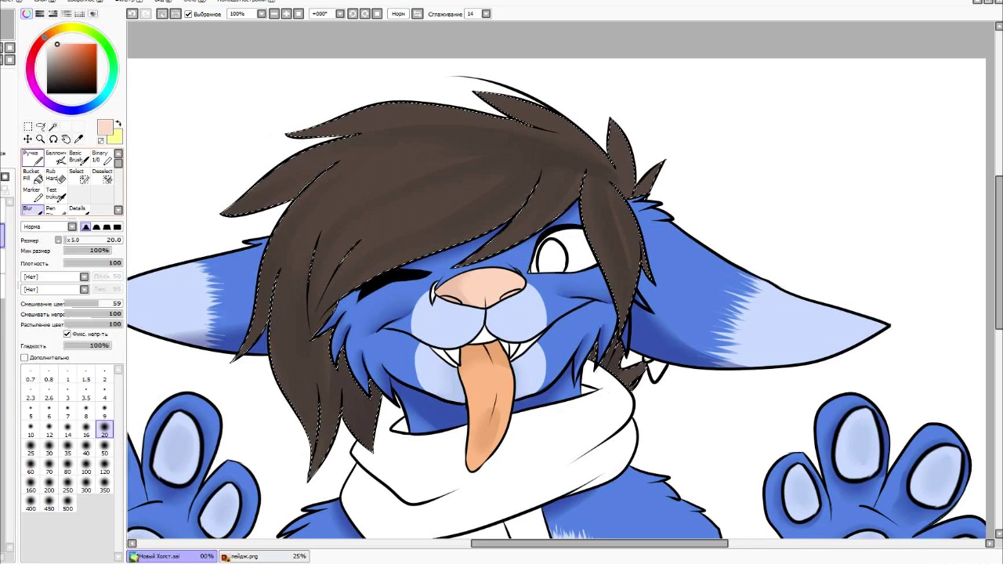
# Paint a pale pink highlight across the fringe and the strand beside the open eye, blending it with the Blur brush at size 80.
pyautogui.press('n')
pyautogui.moveTo(593, 246); pyautogui.dragTo(636, 228)
pyautogui.press('u')
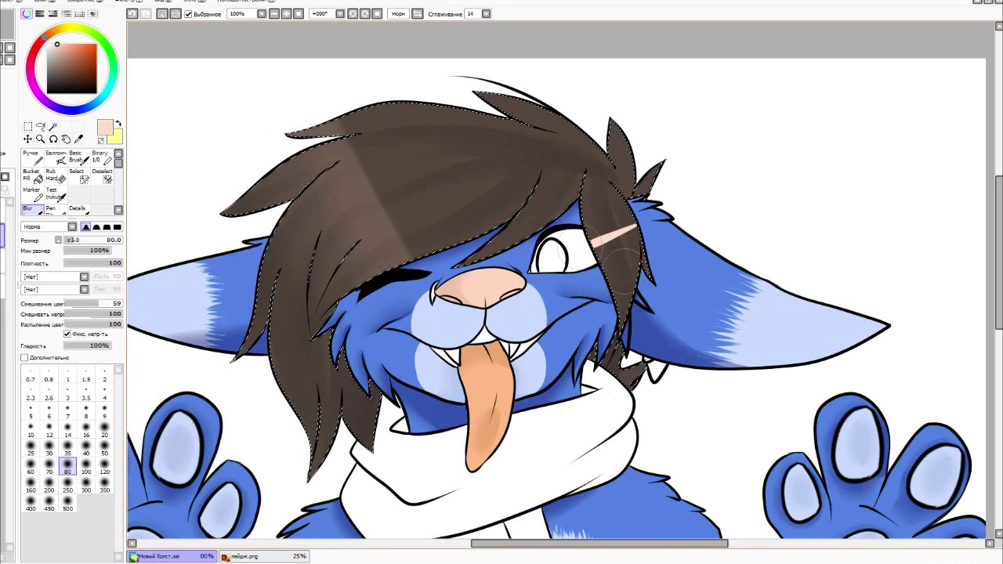
# Add pale pink zigzag glints along the hair highlights at pen size 12 and soften them with the Blur brush at size 80.
pyautogui.press('n')
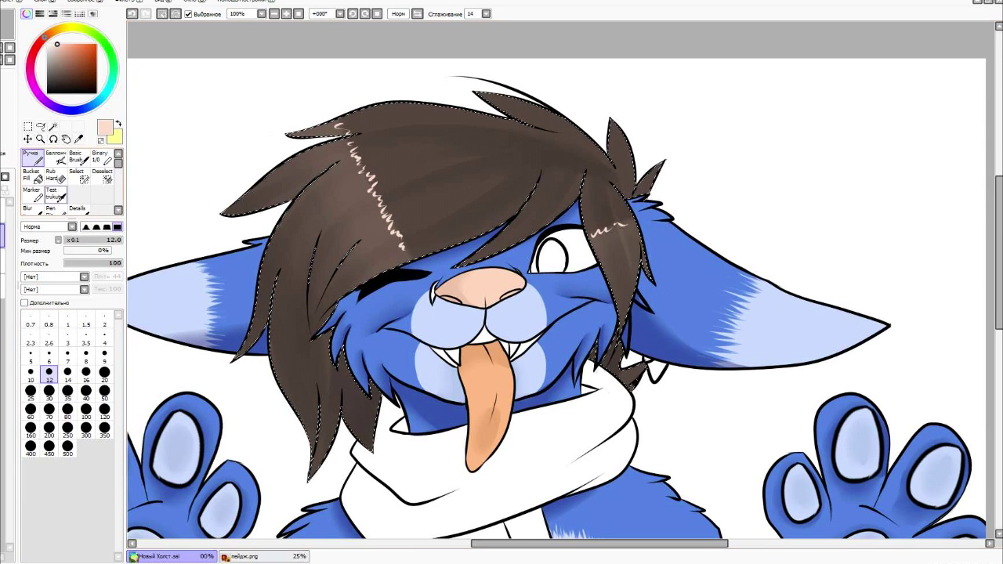
pyautogui.press('u')
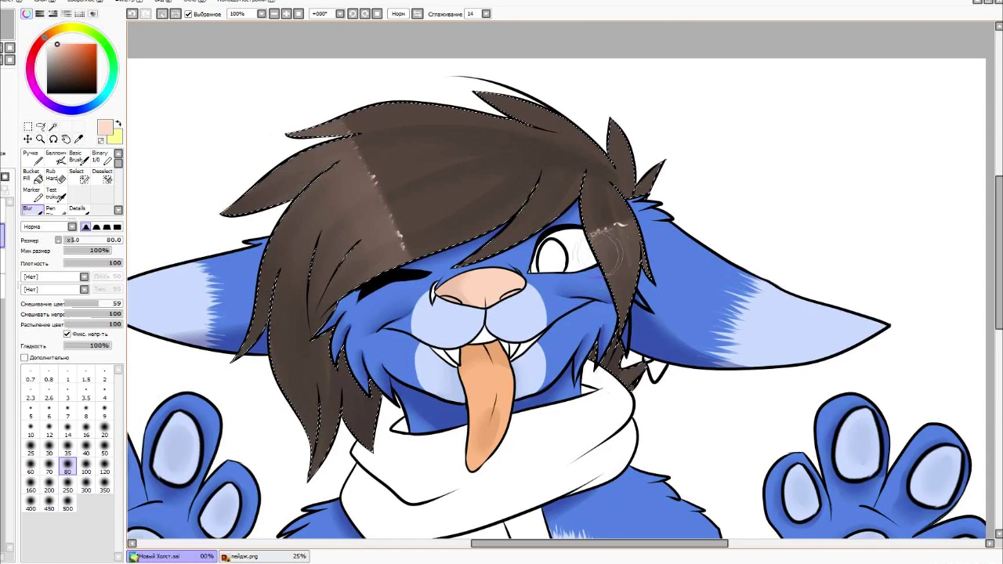
pyautogui.scroll(-4, 556, 298)
pyautogui.scroll(3, 493, 313)
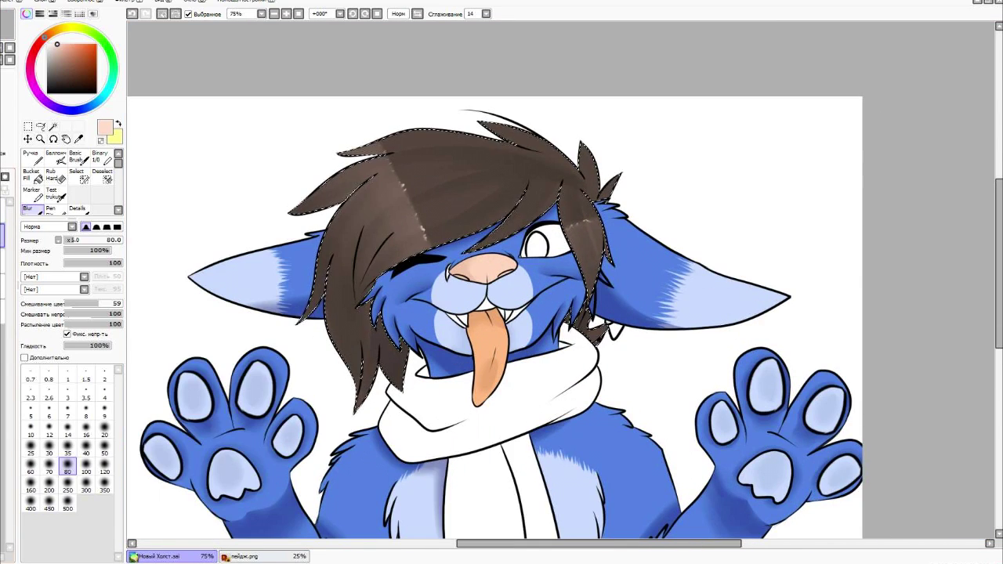
# Deepen the hair's shadows with black and clean up and soften the shading with the Rub Hard and Blur brushes at size 14.
pyautogui.press('b')
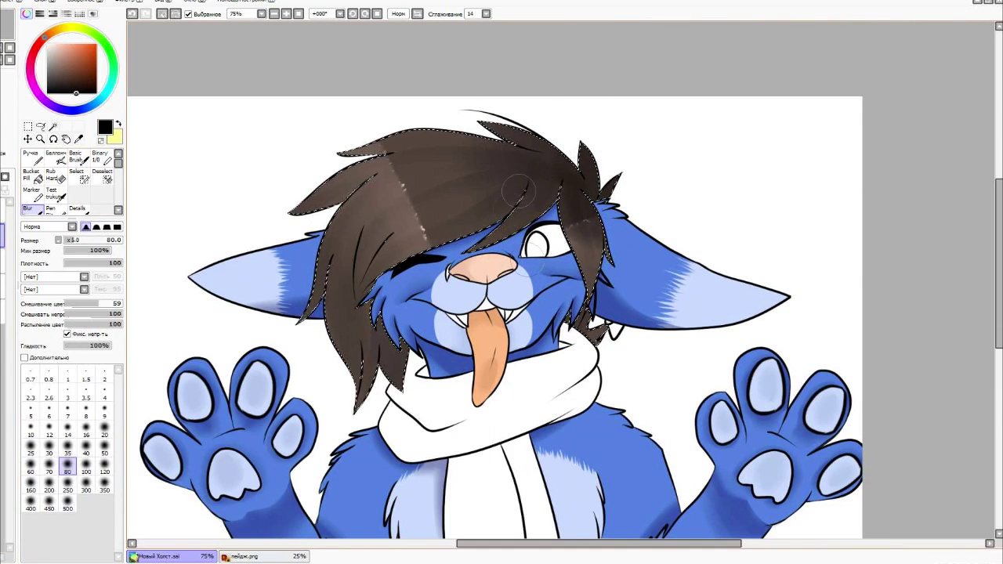
pyautogui.press('e')
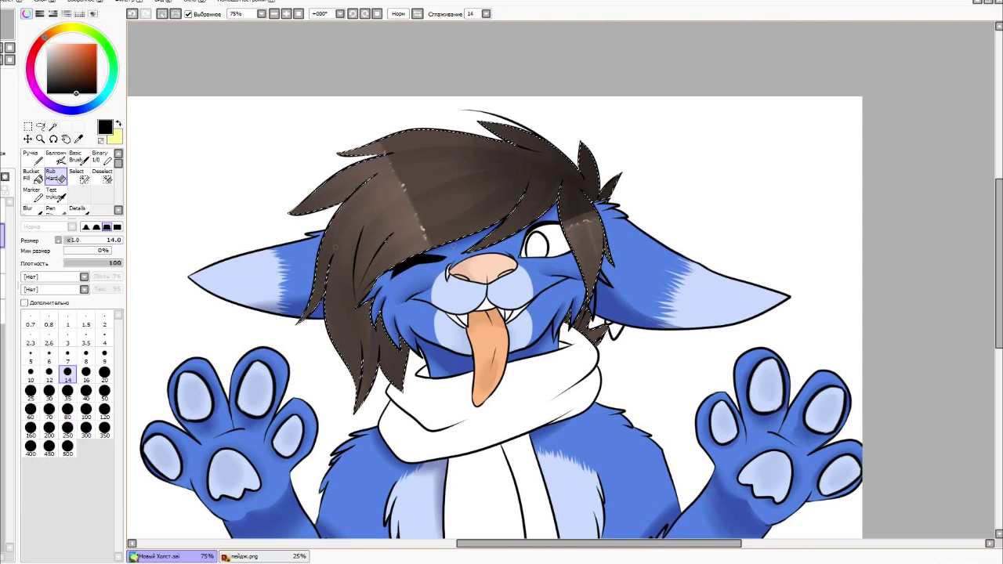
pyautogui.press('r')
pyautogui.scroll(-1, 353, 192)
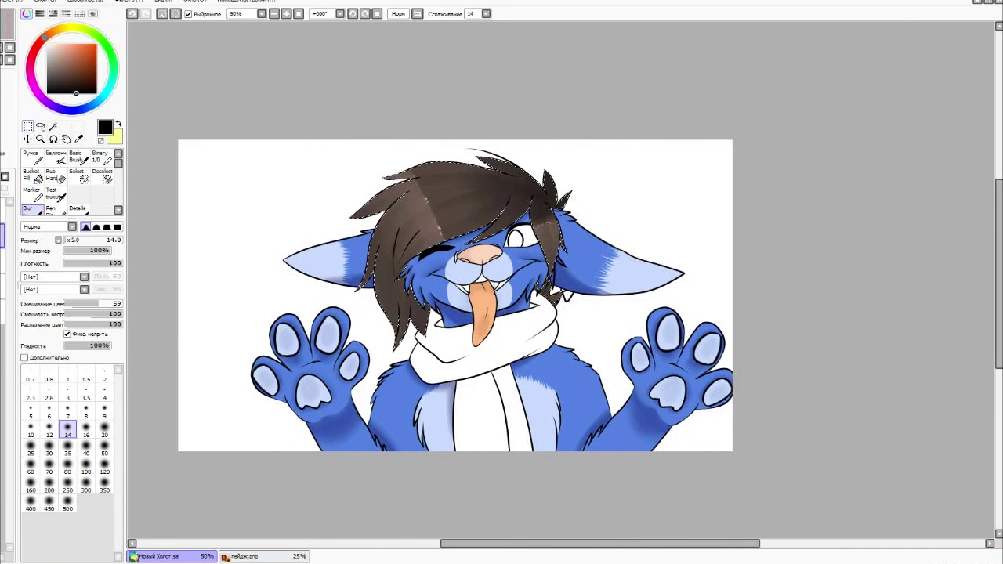
# Select the whole scarf with the Magic Wand and fill the selection's gaps with the Select brush at size 14.
pyautogui.press('w')
pyautogui.click(447, 349)
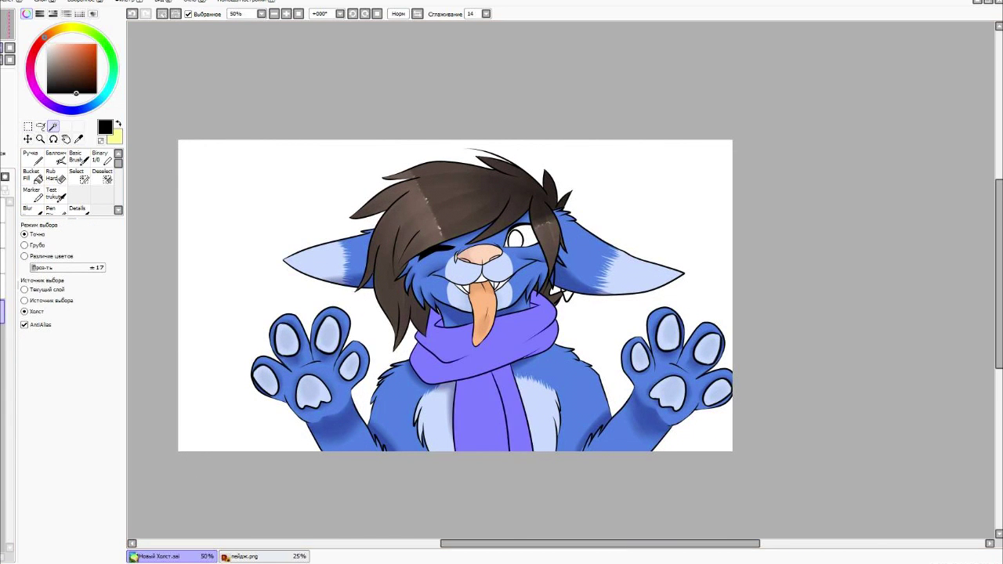
pyautogui.scroll(4, 369, 174)
pyautogui.press('s')
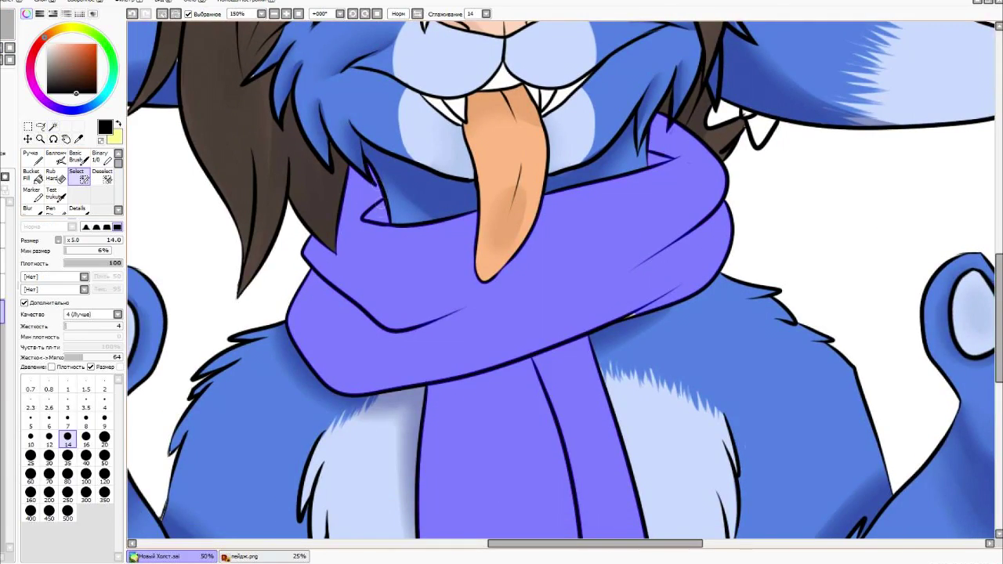
pyautogui.scroll(-2, 382, 205)
pyautogui.press('Delete')
# Sample the pink from the reference image and fill the selected scarf with it at pen size 500.
pyautogui.click(243, 556)
pyautogui.keyDown('alt'); pyautogui.click(540, 376); pyautogui.keyUp('alt')
pyautogui.click(157, 557)
pyautogui.press('n')
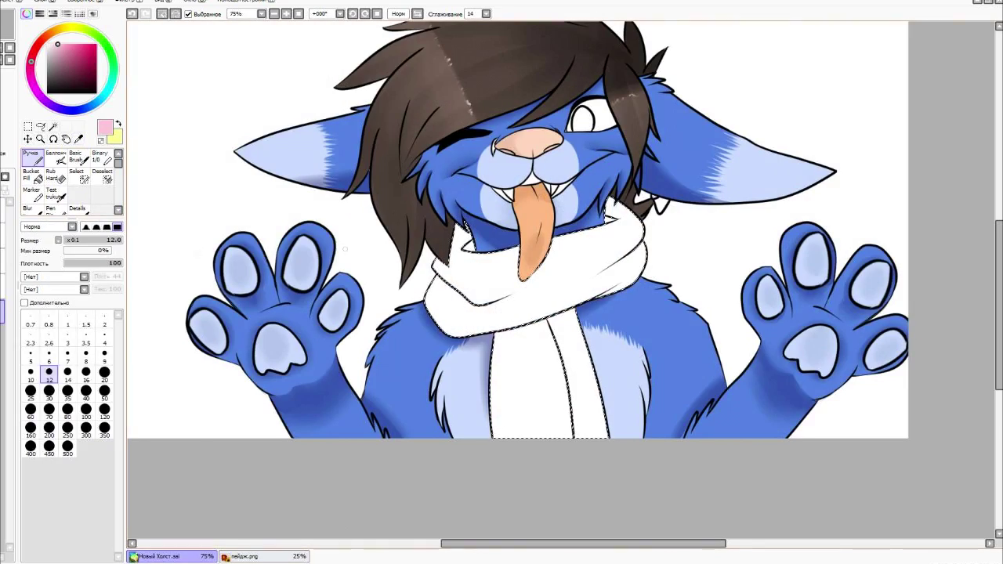
pyautogui.click(67, 446)
pyautogui.moveTo(509, 267); pyautogui.dragTo(549, 407)
# Shade the scarf's folds with darker pink at pen size 80 and add pale pink highlights with the Basic Brush at size 35, blurring both.
pyautogui.click(68, 408)
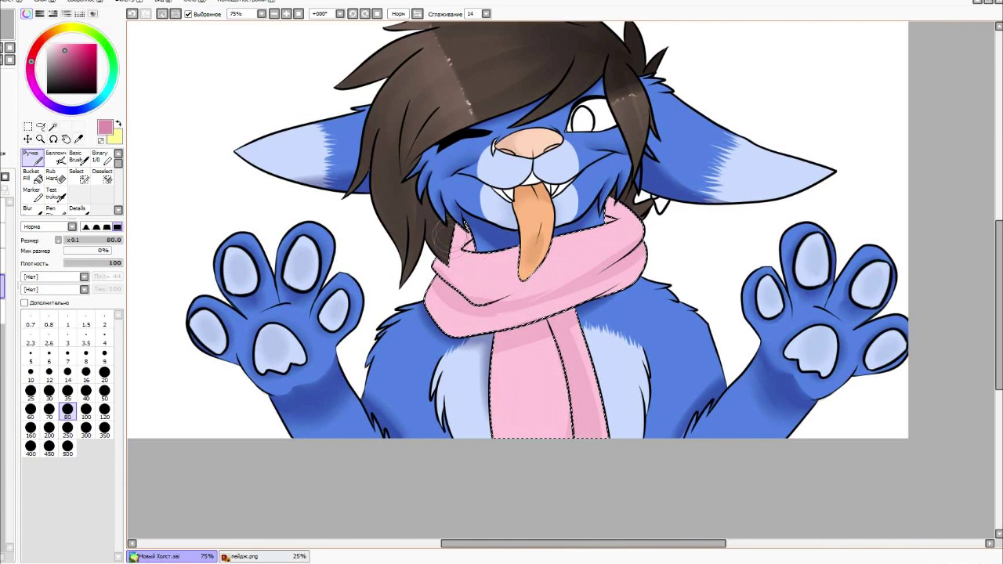
pyautogui.press('b')
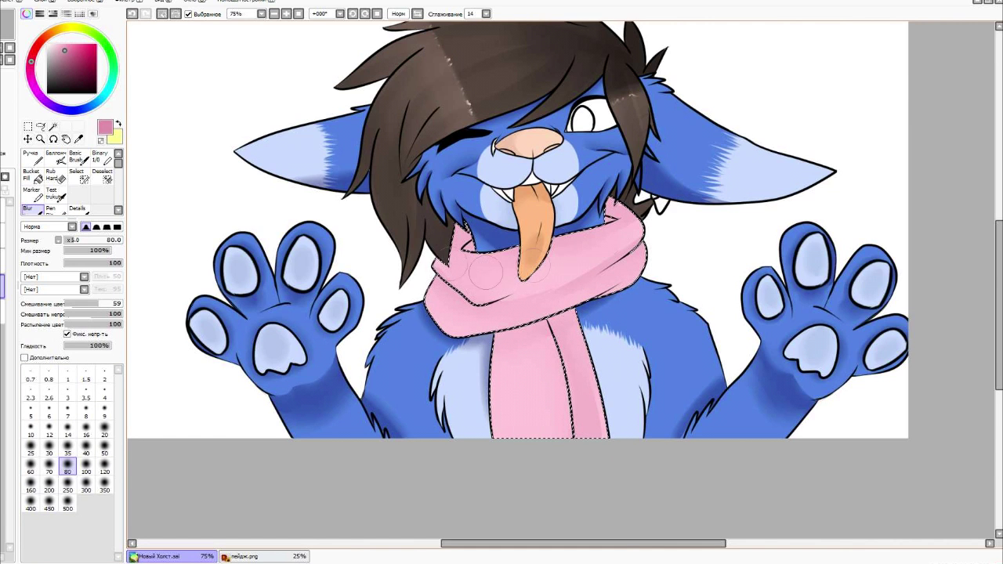
pyautogui.click(50, 44)
pyautogui.click(76, 157)
pyautogui.click(67, 432)
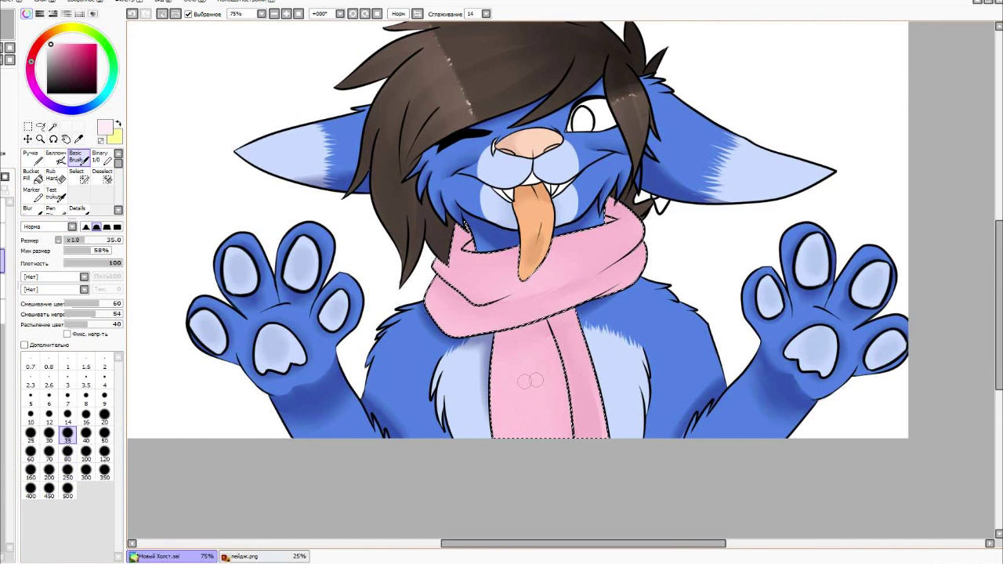
pyautogui.press('b')
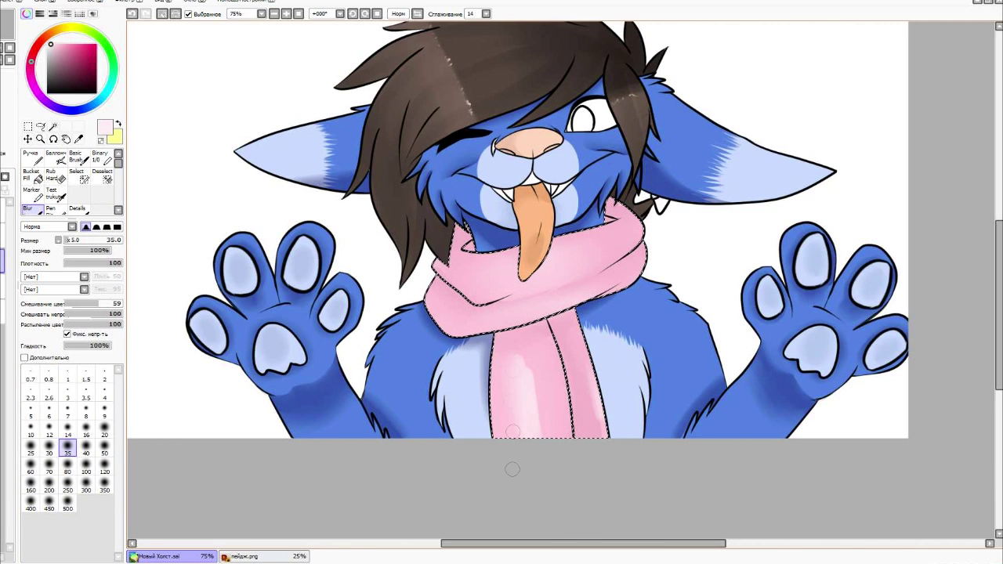
# Fill the small white gap beside the nose with the fur's blue at pen size 7.
pyautogui.hotkey('ctrl', 't')
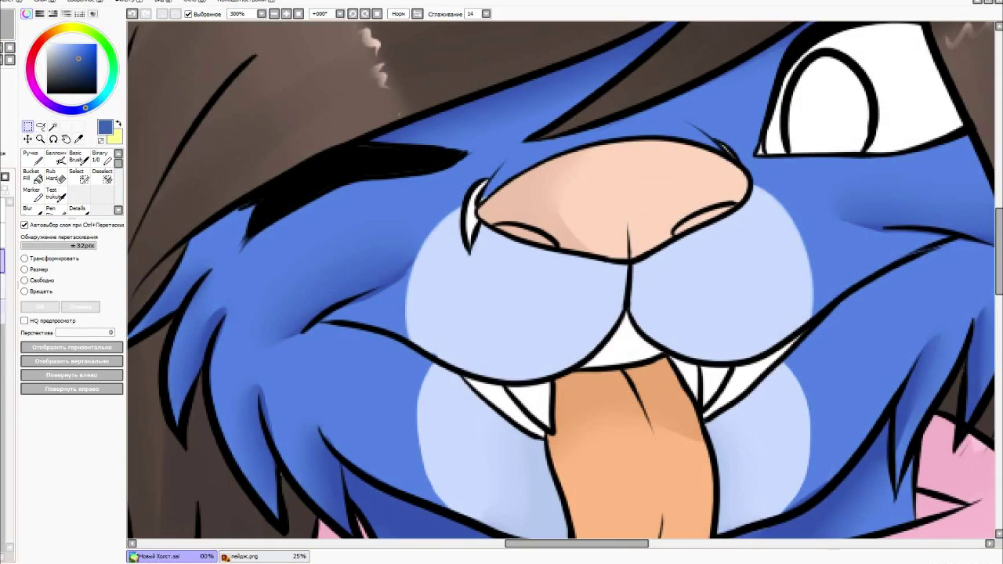
pyautogui.press('n')
pyautogui.click(68, 352)
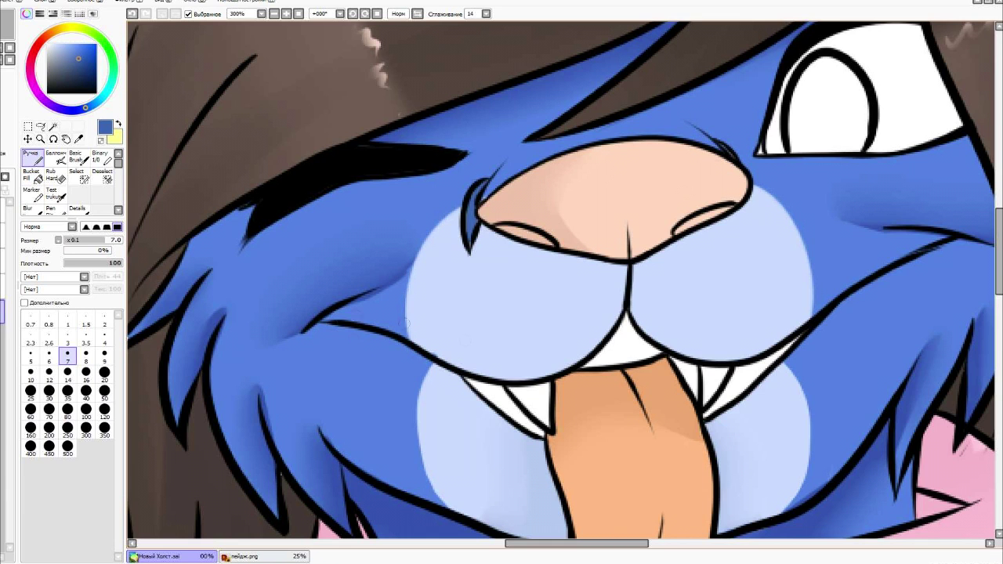
# Colour the inside of the mouth around the fangs dark red at pen size 7.
pyautogui.click(258, 557)
pyautogui.hotkey('ctrl', 'Tab')
pyautogui.keyDown('alt'); pyautogui.click(439, 357); pyautogui.keyUp('alt')
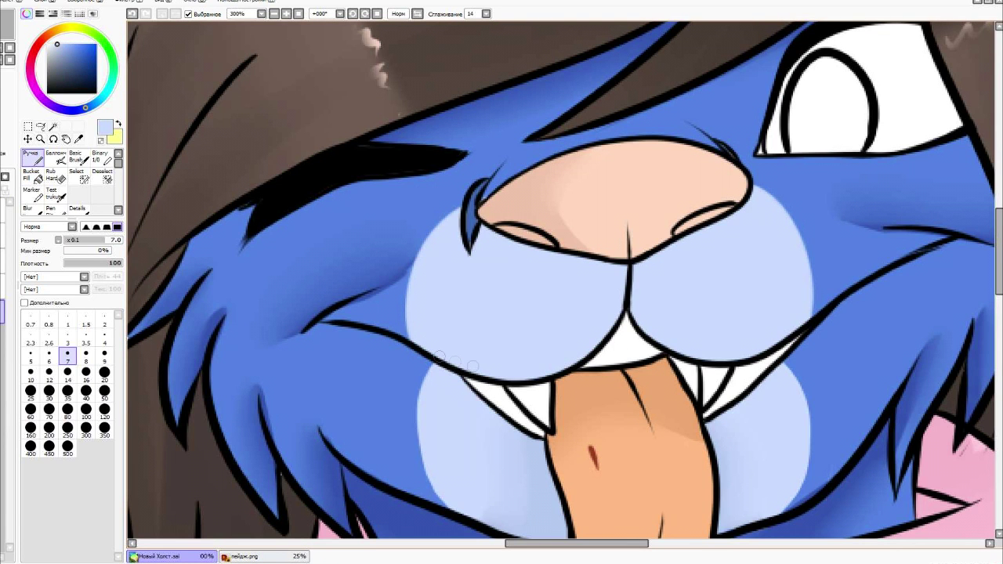
pyautogui.moveTo(505, 405); pyautogui.dragTo(519, 416)
pyautogui.keyDown('alt'); pyautogui.click(592, 448); pyautogui.keyUp('alt')
pyautogui.keyDown('alt'); pyautogui.click(509, 408); pyautogui.keyUp('alt')
pyautogui.moveTo(467, 379); pyautogui.dragTo(481, 392)
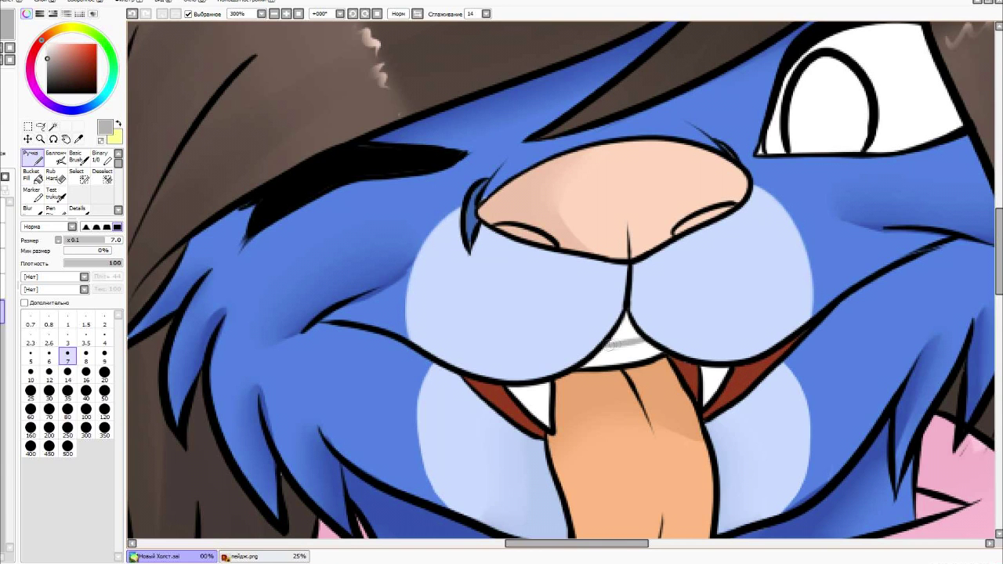
# Undo the grey strokes on the front teeth and shade the teeth's upper parts with light grey at pen size 7.
pyautogui.hotkey('ctrl', 'z')
pyautogui.hotkey('ctrl', 'z')
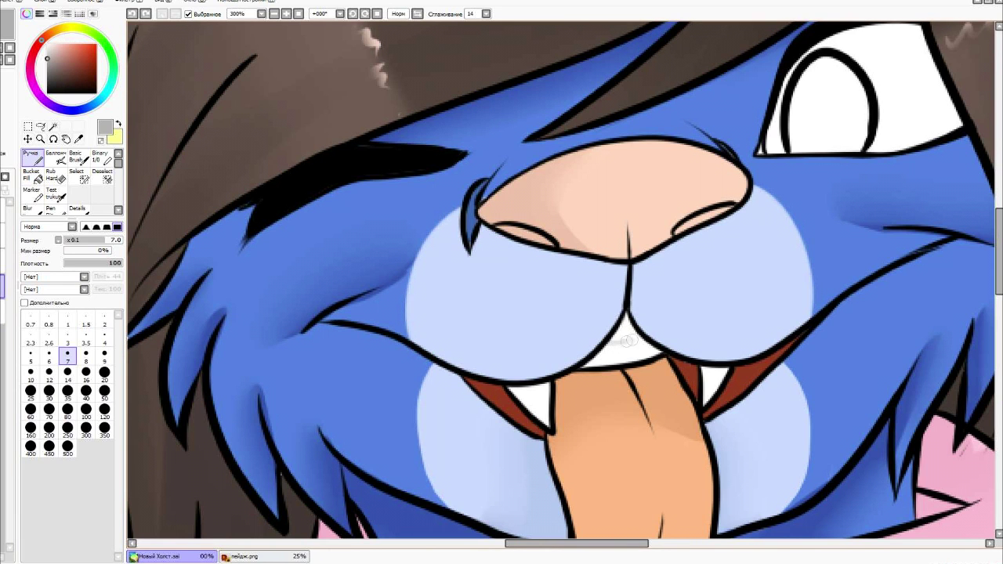
pyautogui.keyDown('alt'); pyautogui.click(511, 374); pyautogui.keyUp('alt')
pyautogui.scroll(-4, 510, 375)
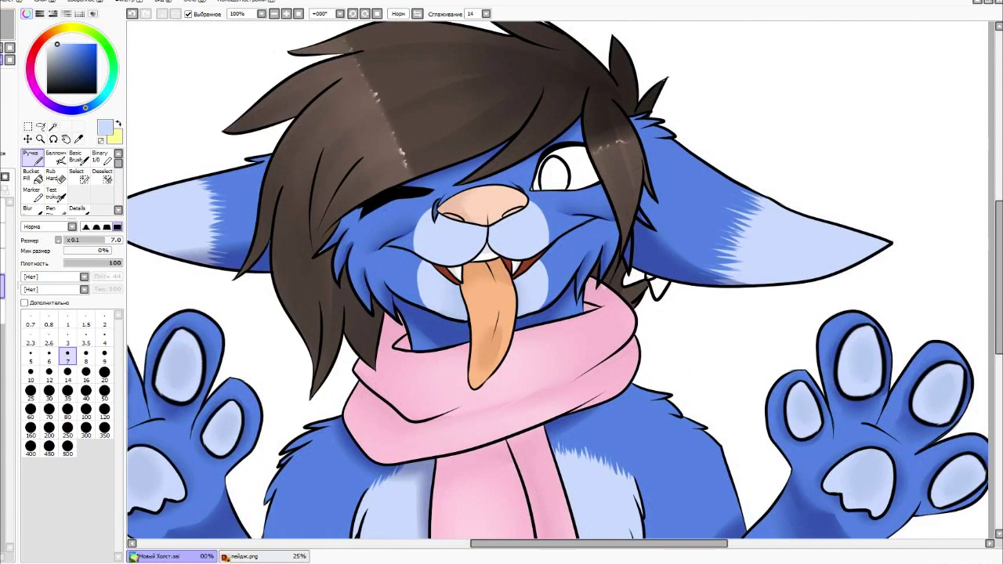
# Shade the upper parts of the white tooth-shaped pieces beneath the right-hand ear with light grey.
pyautogui.scroll(4, 708, 367)
pyautogui.scroll(1, 561, 280)
pyautogui.keyDown('alt'); pyautogui.click(870, 255); pyautogui.keyUp('alt')
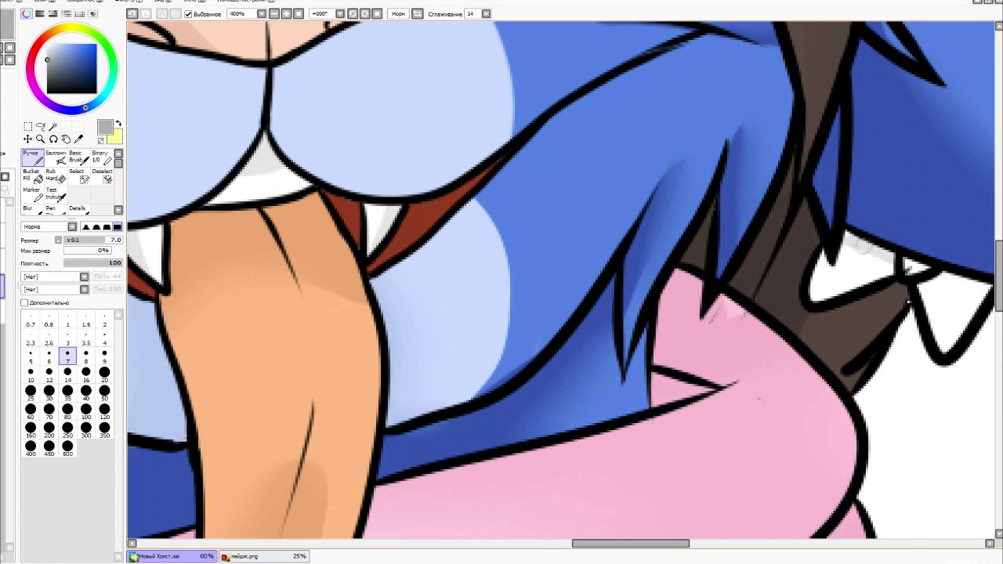
pyautogui.moveTo(821, 293); pyautogui.dragTo(844, 235)
pyautogui.moveTo(960, 273)
pyautogui.mouseDown()
pyautogui.moveTo(930, 312)
pyautogui.moveTo(954, 333)
pyautogui.moveTo(959, 296)
pyautogui.mouseUp()
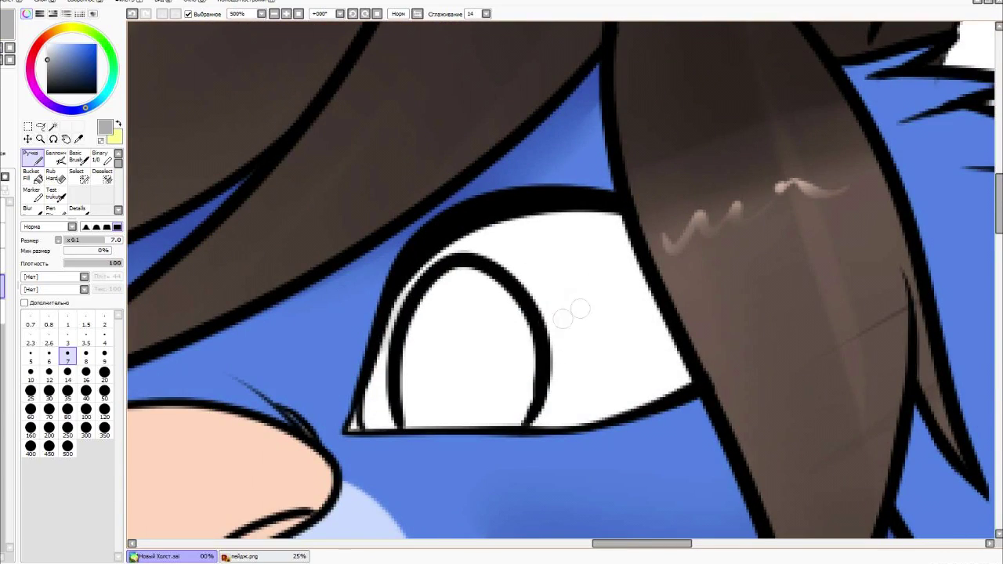
# Shade the upper part of the open eye's white with light grey, redoing the first stroke and erasing the overlap on the hair.
pyautogui.moveTo(521, 296); pyautogui.dragTo(665, 309)
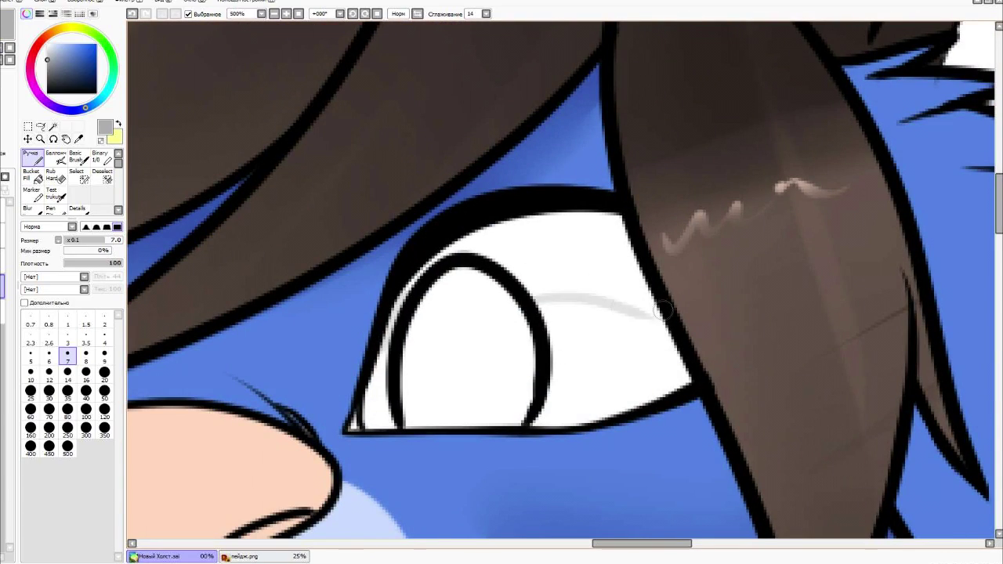
pyautogui.hotkey('ctrl', 'z')
pyautogui.moveTo(513, 278); pyautogui.dragTo(655, 290)
pyautogui.moveTo(431, 251); pyautogui.dragTo(634, 278)
pyautogui.moveTo(631, 235)
pyautogui.mouseDown()
pyautogui.moveTo(533, 227)
pyautogui.moveTo(556, 239)
pyautogui.moveTo(524, 261)
pyautogui.moveTo(578, 230)
pyautogui.mouseUp()
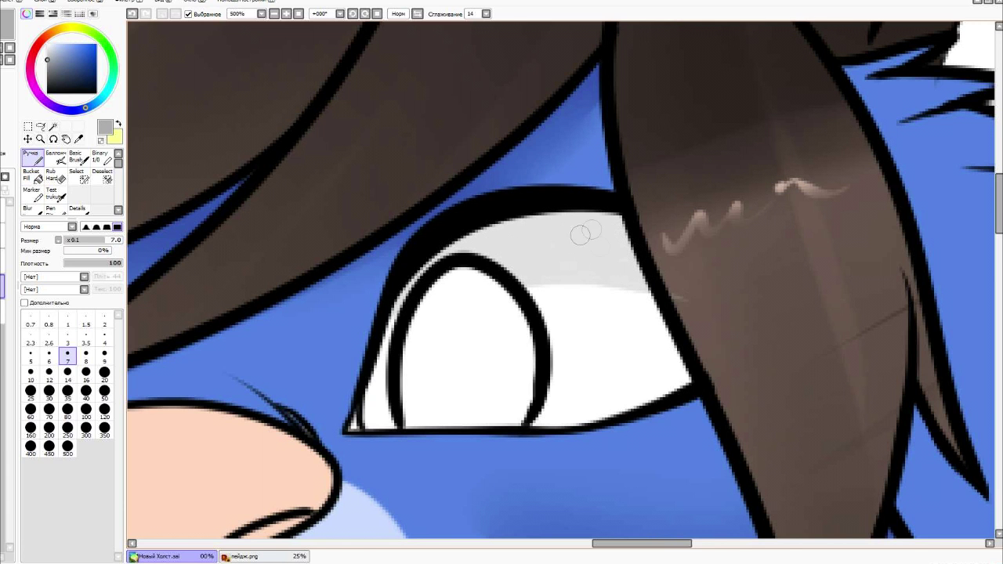
pyautogui.keyDown('alt'); pyautogui.click(694, 310); pyautogui.keyUp('alt')
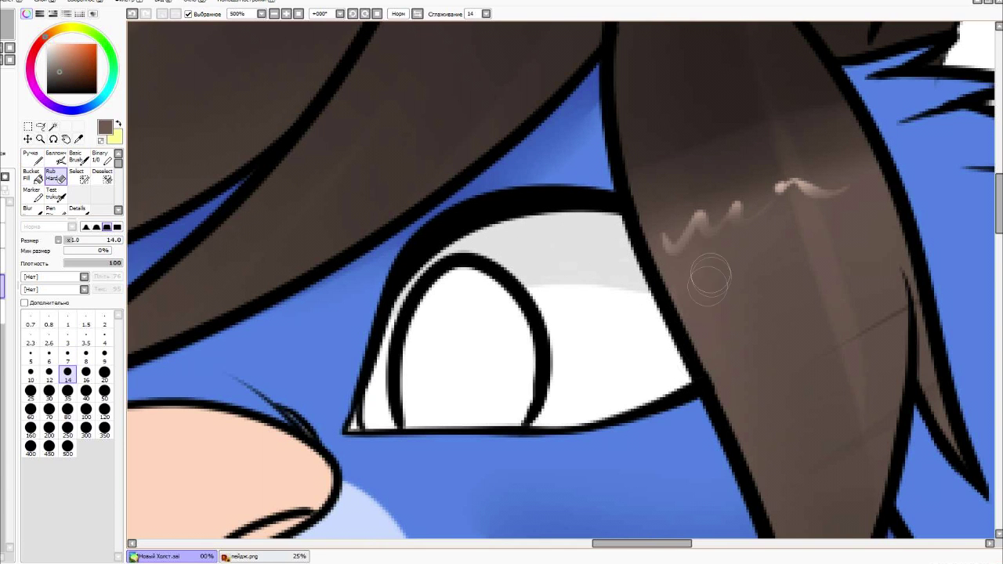
# Select the open eye's iris, sample grey from the reference image, and fill the iris with it.
pyautogui.scroll(-5, 711, 274)
pyautogui.click(28, 208)
pyautogui.click(53, 126)
pyautogui.click(532, 298)
pyautogui.click(78, 139)
pyautogui.click(242, 556)
pyautogui.click(157, 556)
pyautogui.click(32, 157)
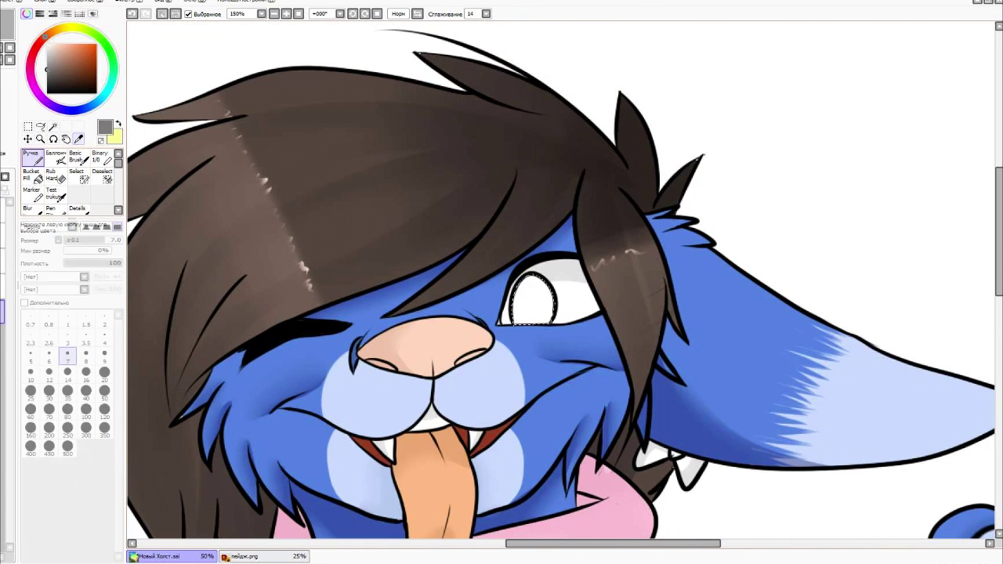
pyautogui.moveTo(521, 286); pyautogui.dragTo(545, 313)
# Paint a darker grey rounded patch in the lower part of the iris at pen size 35.
pyautogui.scroll(5, 560, 277)
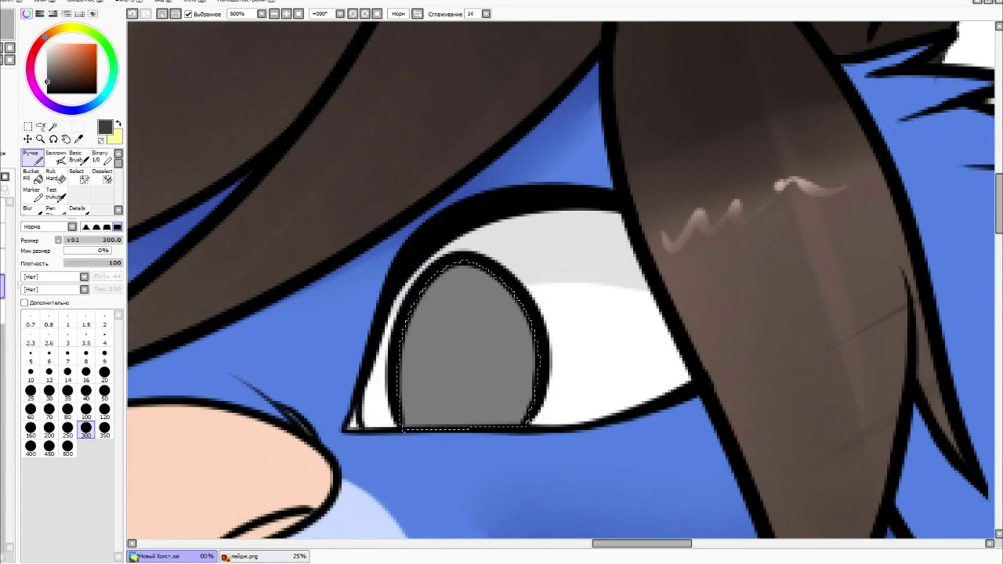
pyautogui.click(67, 390)
pyautogui.moveTo(451, 423); pyautogui.dragTo(453, 383)
# Sample black from the eye's outline and paint the pupil and the iris shading at pen size 14.
pyautogui.keyDown('alt'); pyautogui.click(439, 266); pyautogui.keyUp('alt')
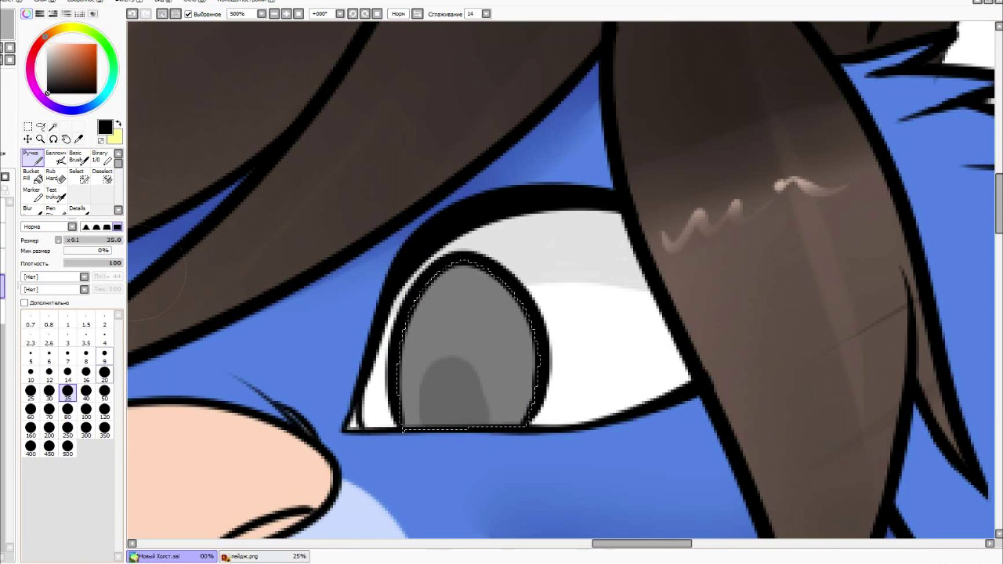
pyautogui.click(67, 371)
pyautogui.moveTo(427, 415); pyautogui.dragTo(474, 368)
pyautogui.moveTo(403, 333)
pyautogui.mouseDown()
pyautogui.moveTo(525, 313)
pyautogui.moveTo(415, 289)
pyautogui.mouseUp()
pyautogui.moveTo(470, 352)
pyautogui.mouseDown()
pyautogui.moveTo(532, 360)
pyautogui.moveTo(502, 415)
pyautogui.mouseUp()
pyautogui.moveTo(419, 369); pyautogui.dragTo(407, 411)
pyautogui.moveTo(404, 329); pyautogui.dragTo(407, 391)
pyautogui.moveTo(537, 329); pyautogui.dragTo(525, 407)
pyautogui.moveTo(442, 415)
pyautogui.mouseDown()
pyautogui.moveTo(451, 376)
pyautogui.moveTo(458, 423)
pyautogui.mouseUp()
pyautogui.scroll(-6, 470, 353)
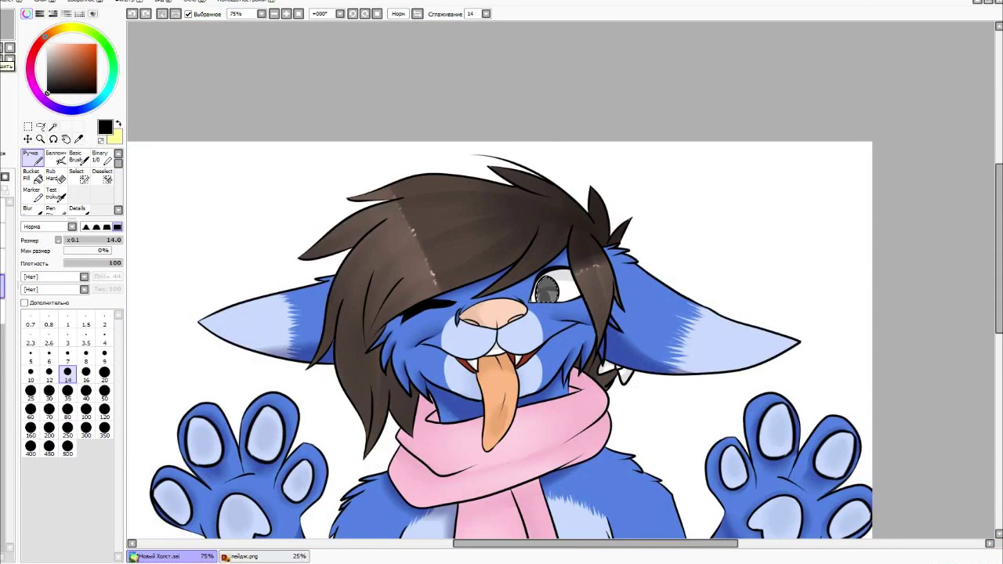
# Cover the whole character with a translucent white overlay at pen size 500.
pyautogui.scroll(6, 535, 292)
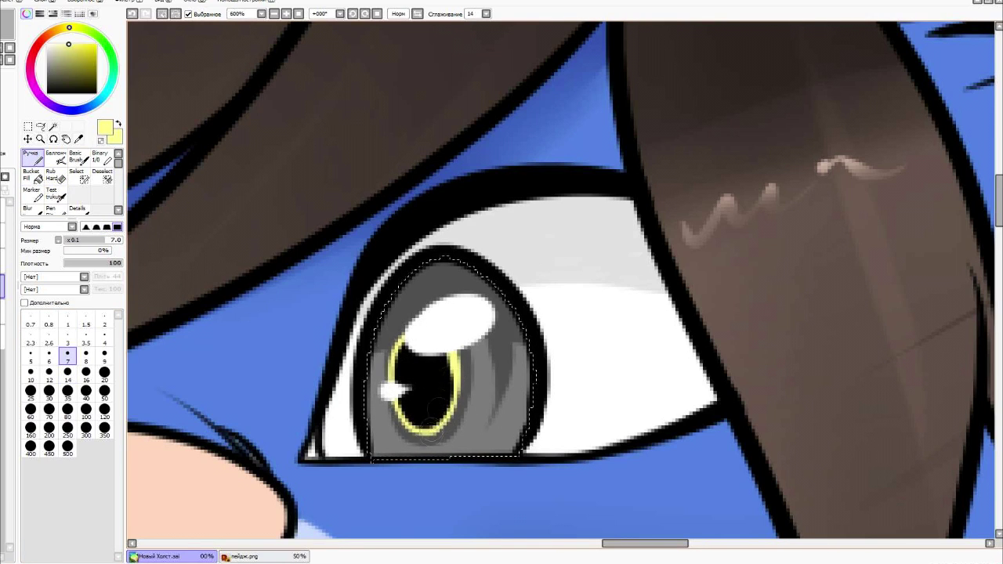
pyautogui.scroll(3, 518, 311)
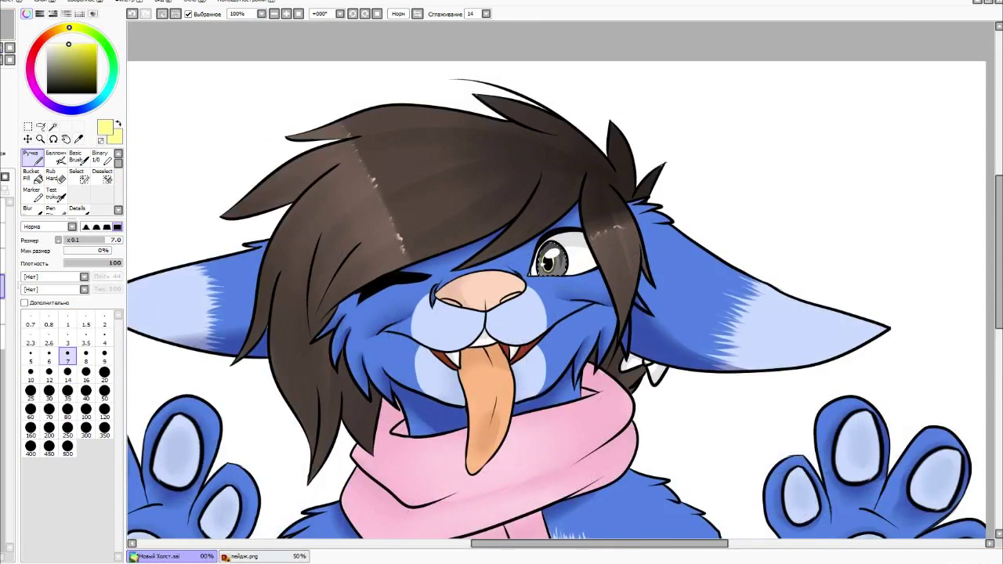
pyautogui.scroll(-2, 518, 311)
pyautogui.press('m')
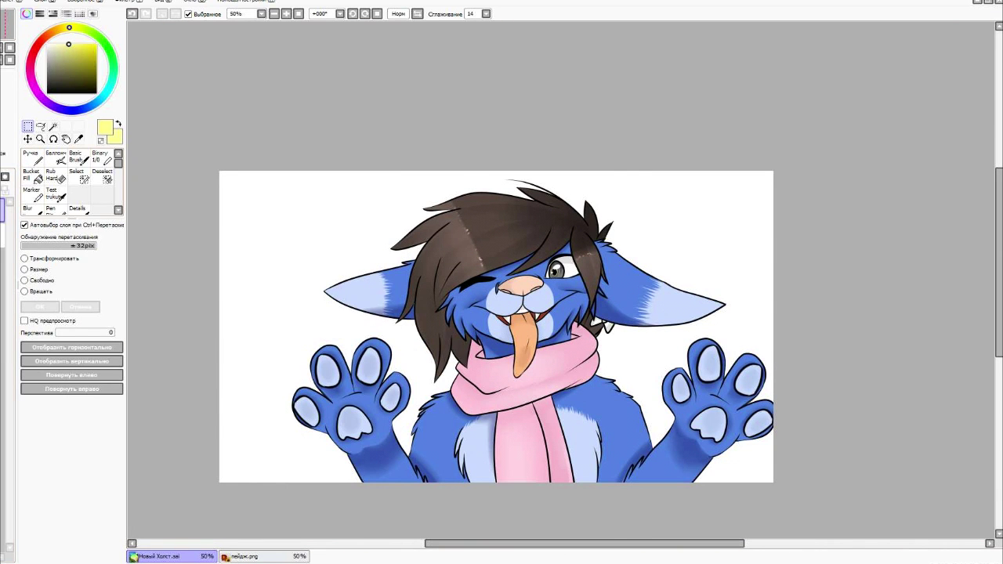
pyautogui.press('n')
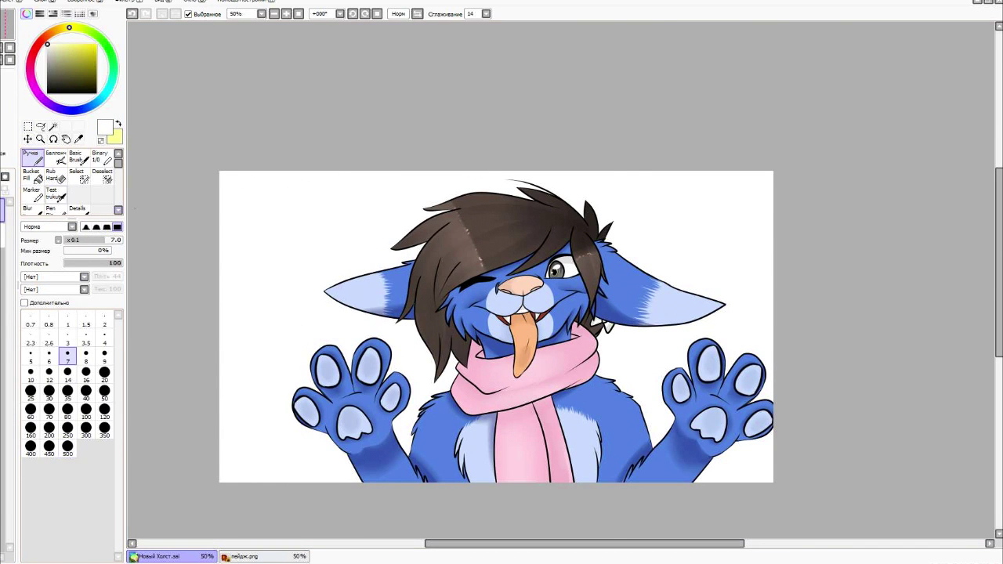
pyautogui.click(68, 446)
pyautogui.moveTo(369, 184)
pyautogui.mouseDown()
pyautogui.moveTo(721, 298)
pyautogui.moveTo(689, 478)
pyautogui.mouseUp()
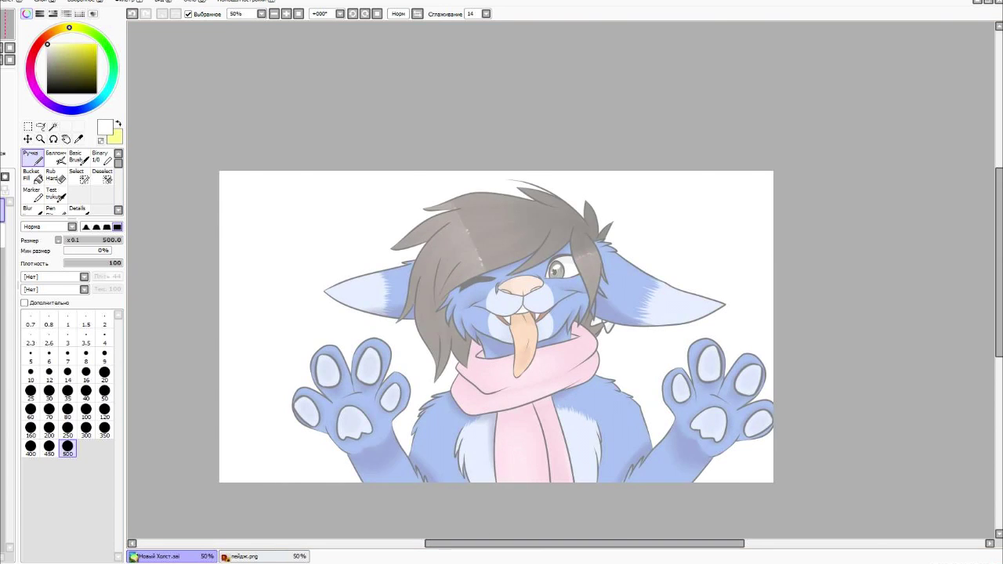
# Erase diagonal bands through the white overlay across the hair, face, ear and body at eraser size 250.
pyautogui.press('e')
pyautogui.moveTo(392, 156); pyautogui.dragTo(344, 438)
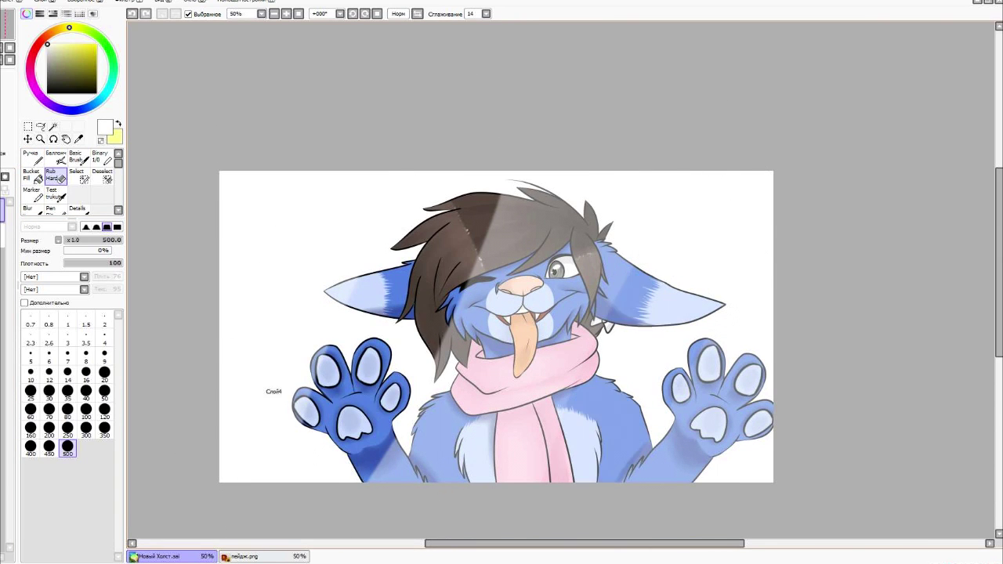
pyautogui.click(67, 427)
pyautogui.moveTo(571, 154); pyautogui.dragTo(385, 492)
pyautogui.moveTo(509, 223); pyautogui.dragTo(337, 509)
pyautogui.moveTo(427, 306); pyautogui.dragTo(357, 479)
pyautogui.moveTo(729, 156); pyautogui.dragTo(541, 477)
pyautogui.moveTo(672, 191); pyautogui.dragTo(591, 479)
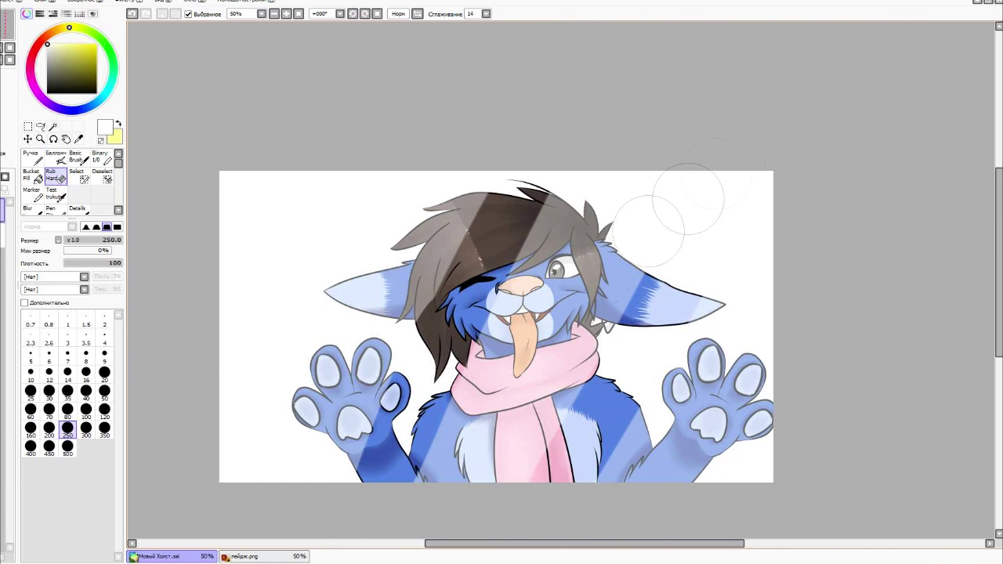
# Draw a thin olive line in the blank lower-left area of the canvas at pen size 2.3.
pyautogui.scroll(6, 727, 502)
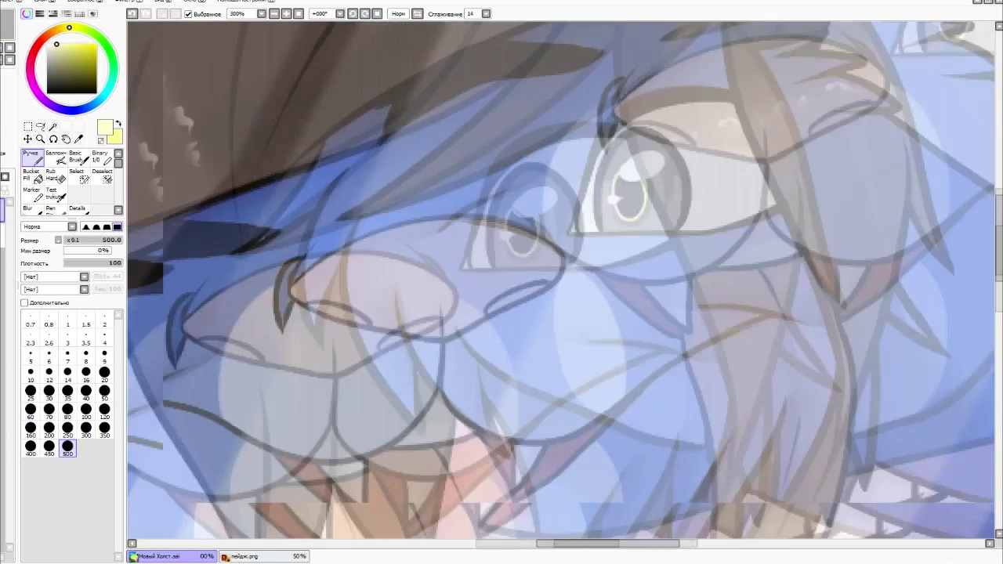
pyautogui.press('n')
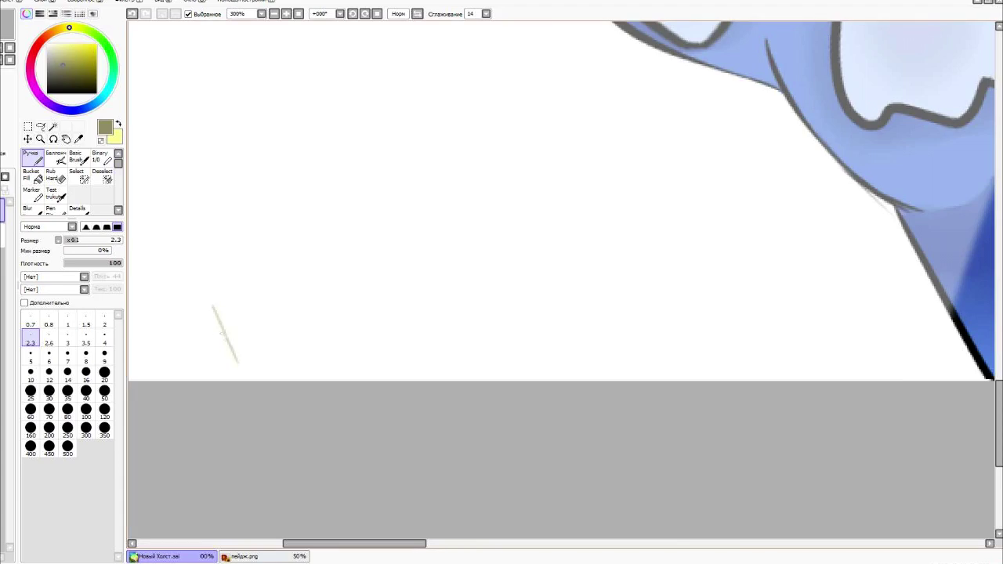